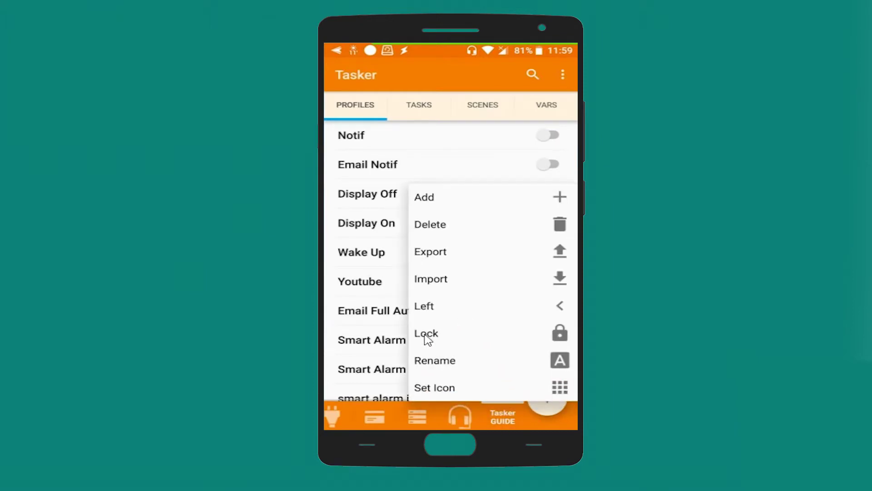
# - Create a new profile named "APPS AUTO UPDATE"
pyautogui.click(381, 343)
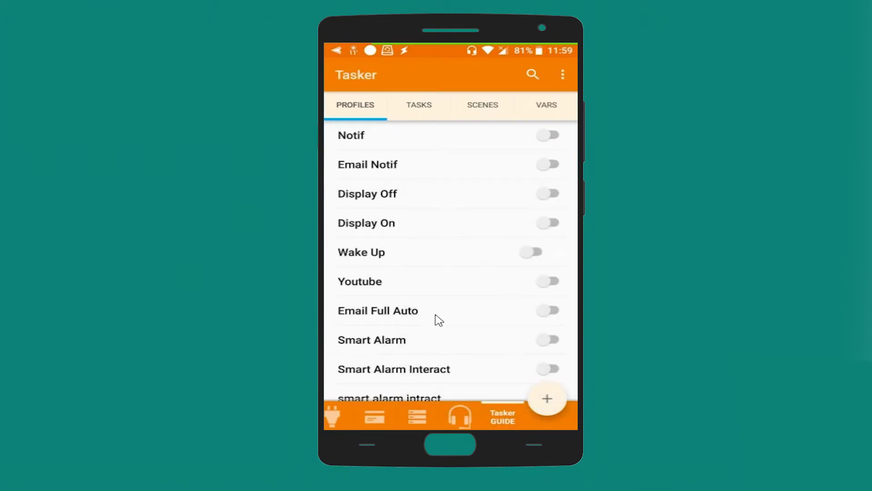
pyautogui.scroll(-1, 438, 321)
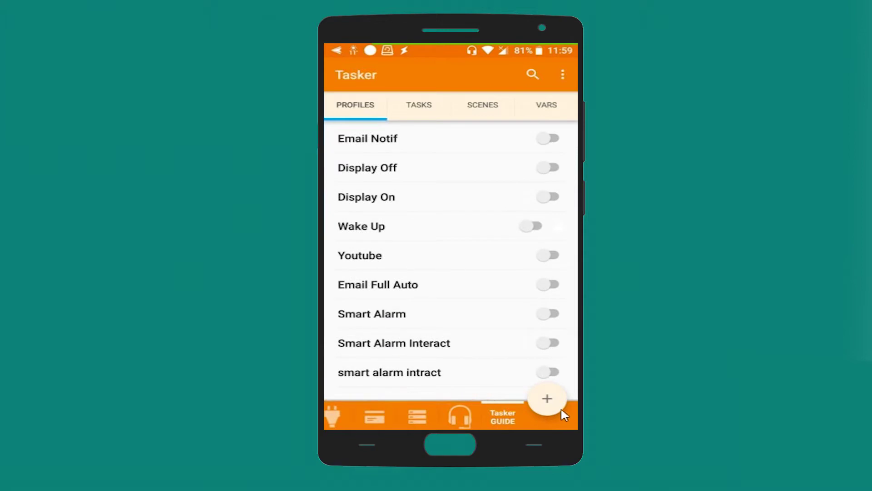
pyautogui.click(548, 398)
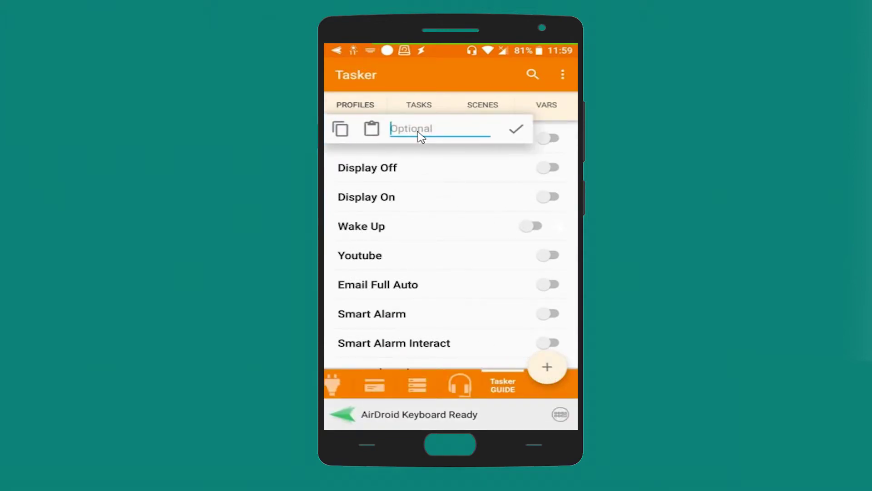
pyautogui.write('AP')
pyautogui.write('PS AUTO UPDATE')
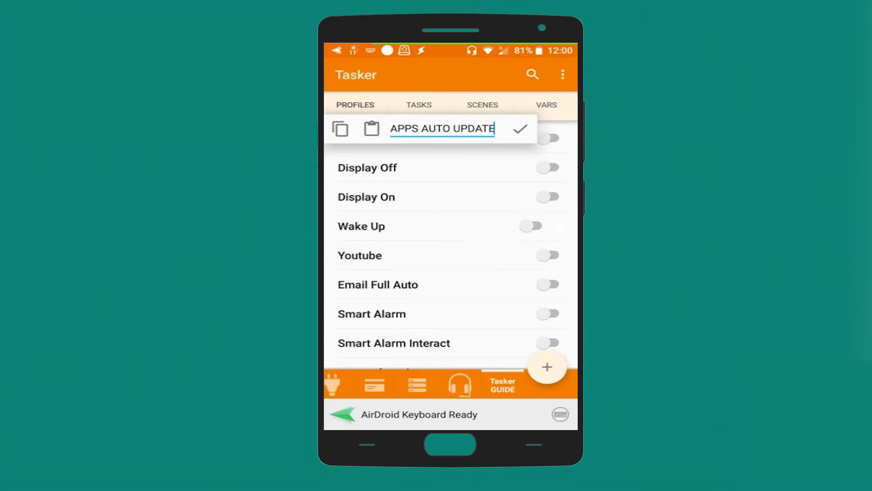
pyautogui.click(521, 132)
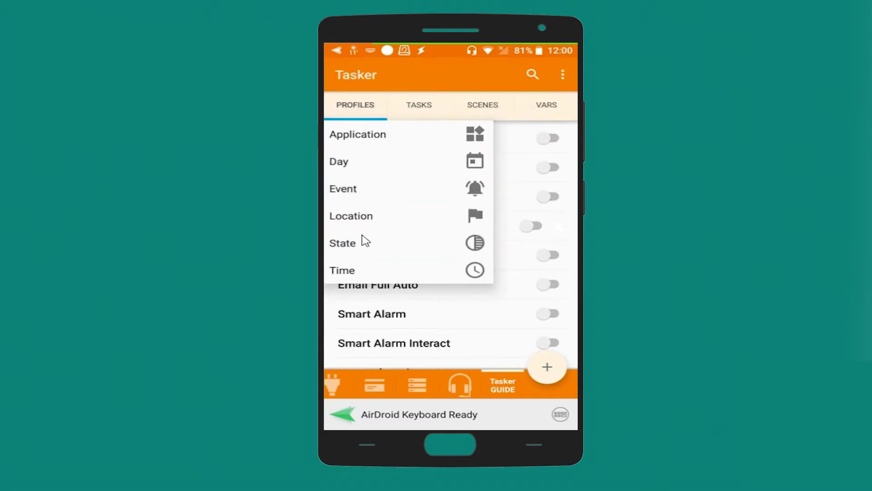
# - Give the new profile a Time context and set its From time to 2:00 am
pyautogui.click(349, 269)
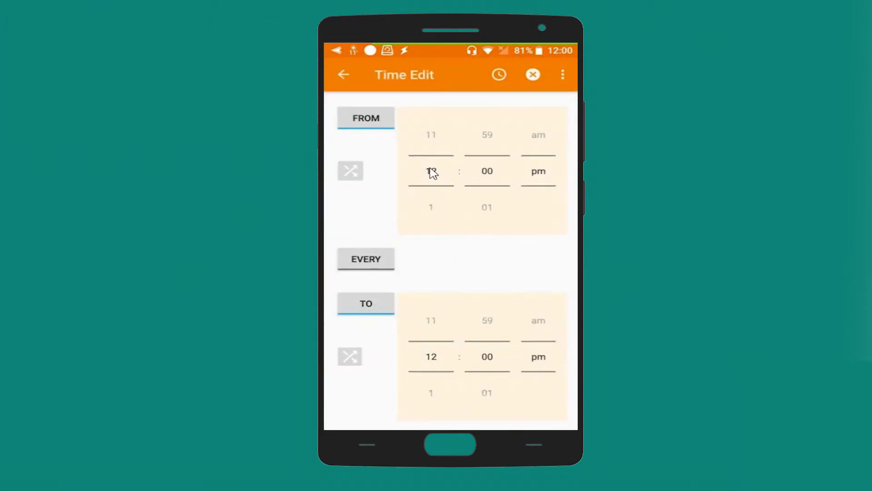
pyautogui.scroll(-1, 422, 178)
pyautogui.scroll(-9, 422, 178)
pyautogui.scroll(-3, 423, 178)
pyautogui.scroll(4, 422, 178)
pyautogui.scroll(-1, 422, 178)
pyautogui.scroll(-3, 438, 350)
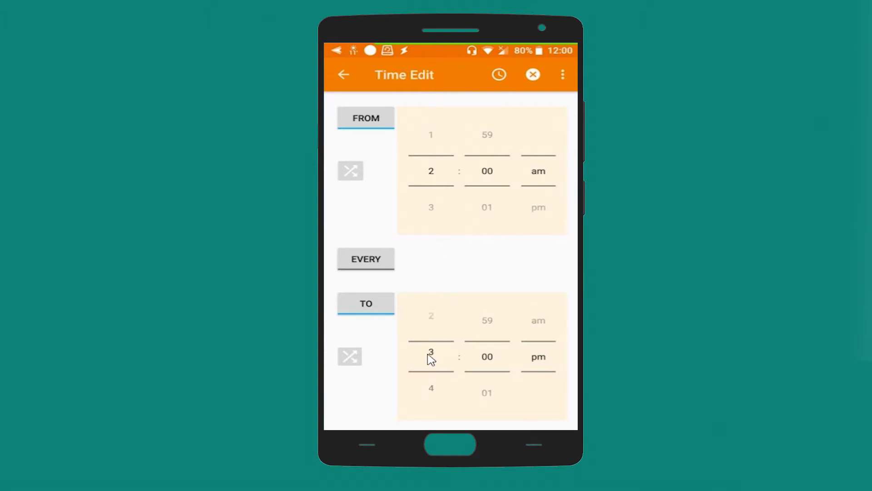
# - Adjust the To time of the profile's Time context and save the time range
pyautogui.scroll(-7, 431, 367)
pyautogui.scroll(-3, 431, 367)
pyautogui.scroll(3, 431, 368)
pyautogui.scroll(-1, 431, 367)
pyautogui.scroll(2, 431, 367)
pyautogui.scroll(-5, 431, 367)
pyautogui.scroll(-1, 431, 367)
pyautogui.moveTo(431, 367); pyautogui.dragTo(430, 357)
pyautogui.click(346, 77)
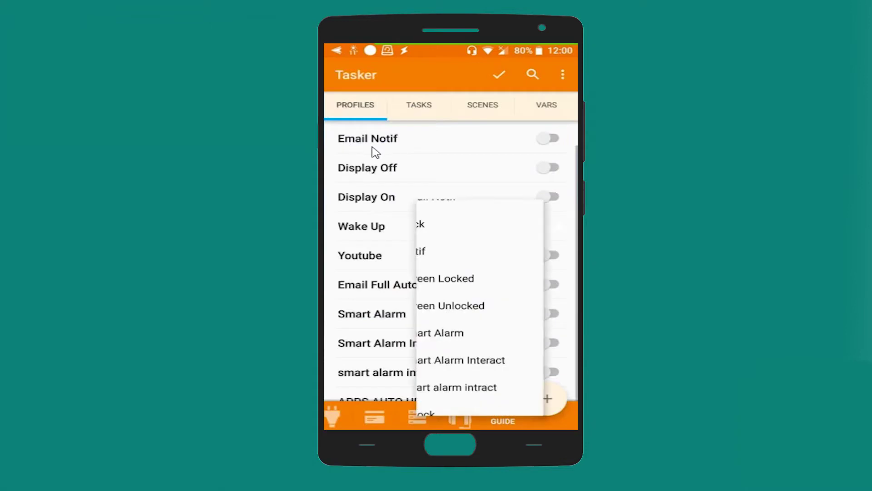
# - Create and link a new task named "APPS AUTO UPDATE" to the profile
pyautogui.click(456, 74)
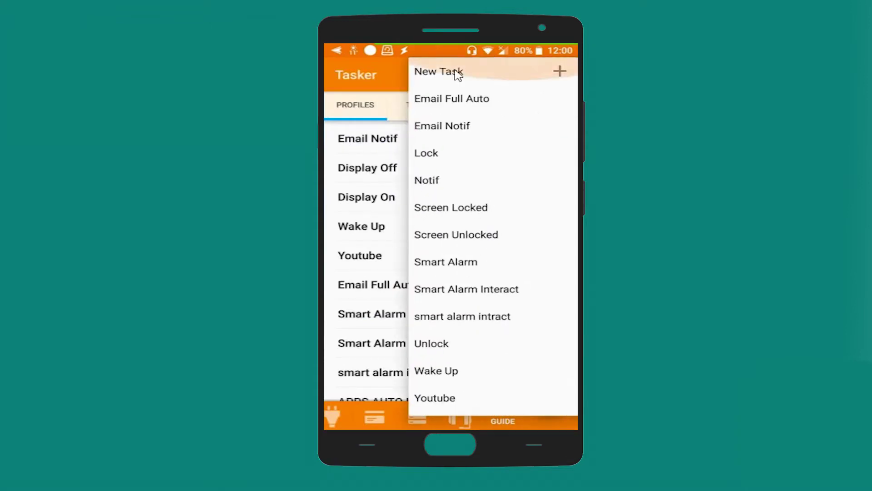
pyautogui.click(455, 76)
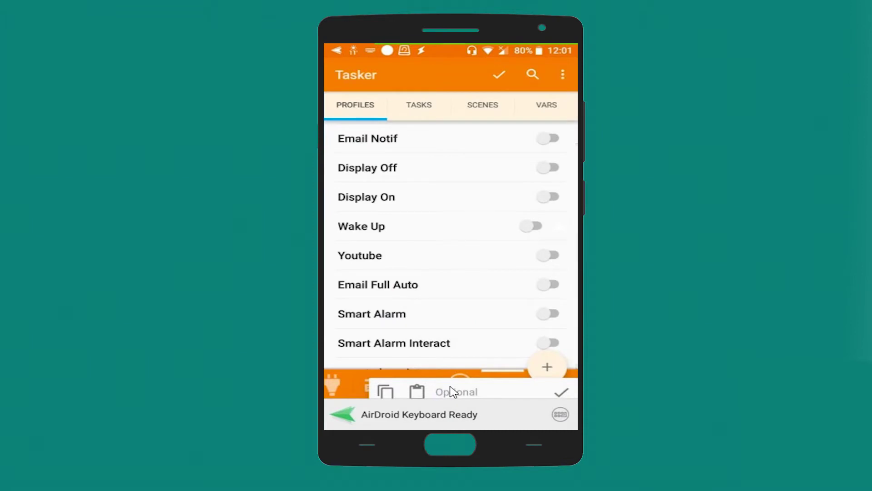
pyautogui.write('APPS AUTO UPDATE')
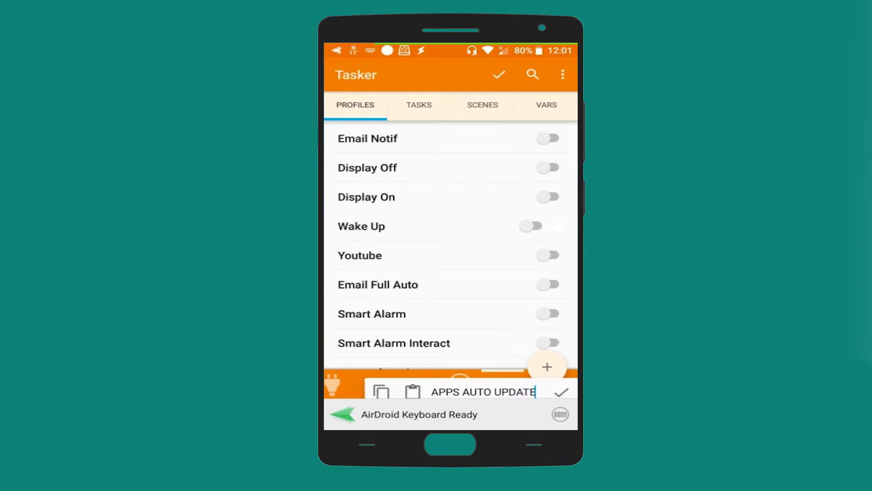
pyautogui.click(564, 396)
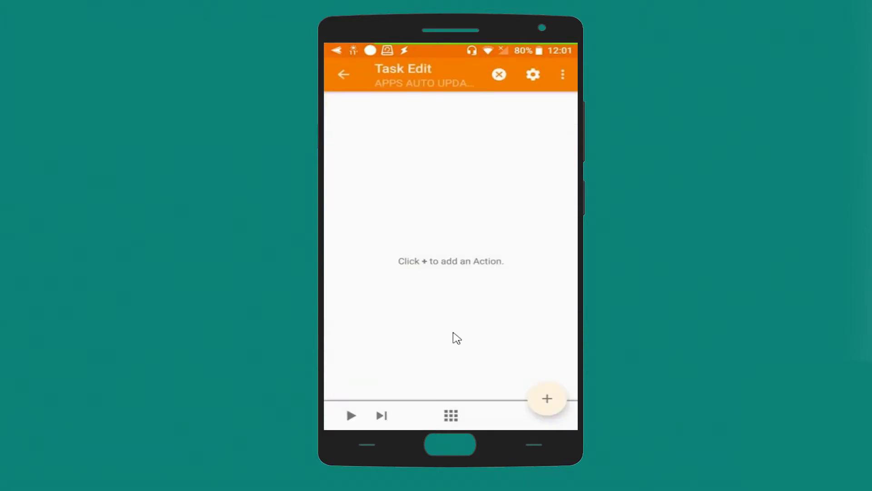
# - Add a Launch App action to the task that opens Play Store
pyautogui.click(548, 400)
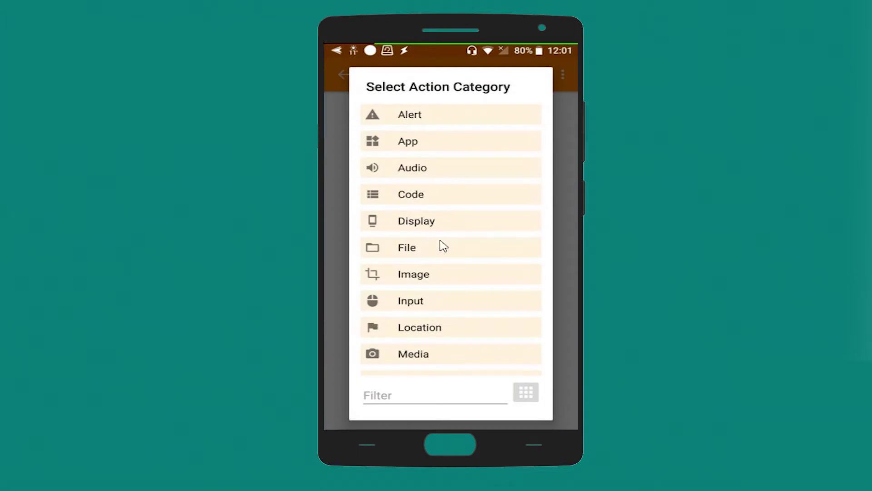
pyautogui.click(410, 144)
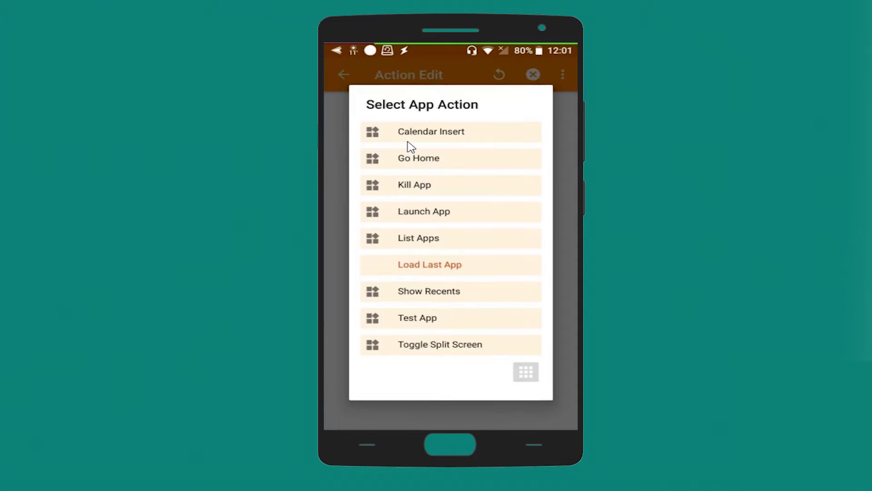
pyautogui.click(430, 220)
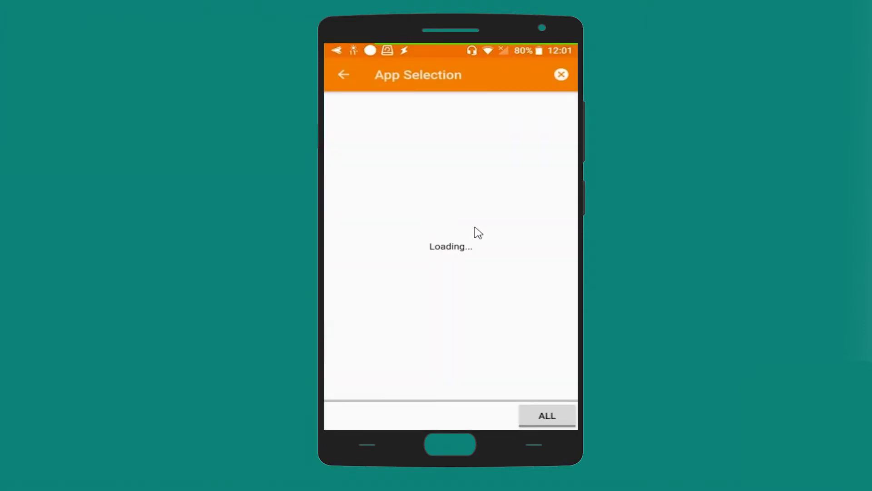
pyautogui.scroll(-10, 435, 226)
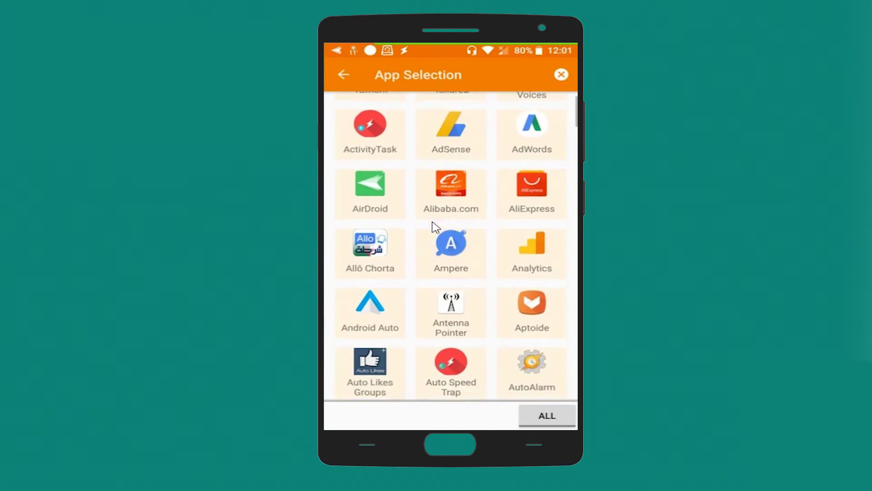
pyautogui.scroll(-15, 435, 226)
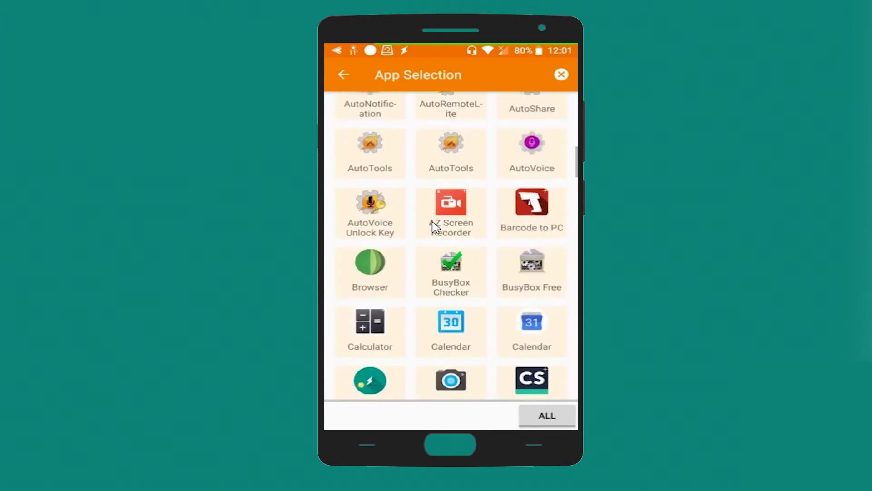
pyautogui.scroll(-12, 435, 226)
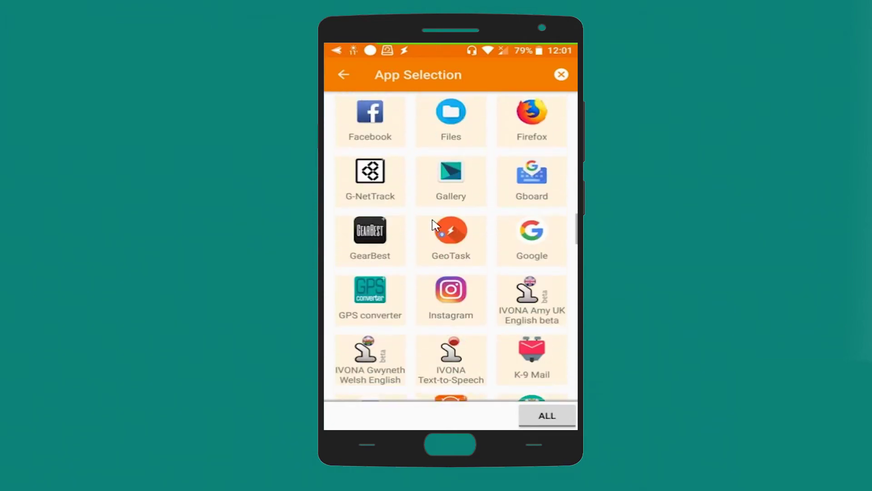
pyautogui.scroll(-15, 435, 226)
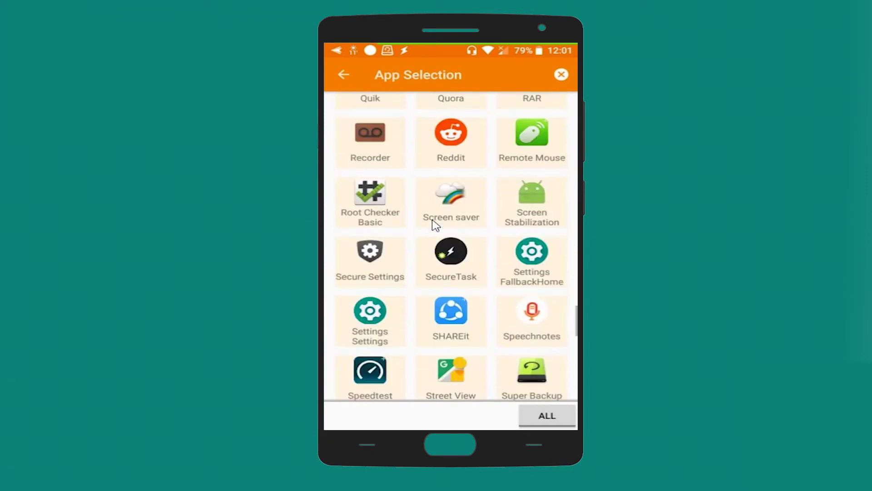
pyautogui.scroll(4, 435, 226)
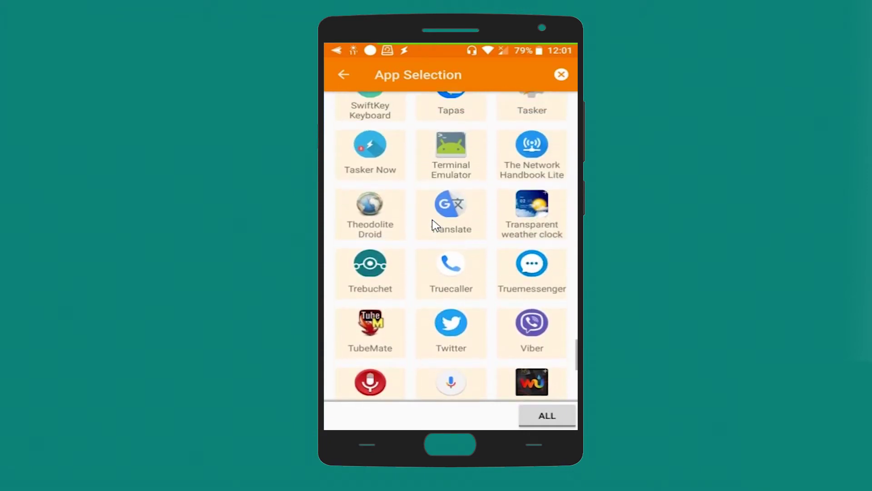
pyautogui.scroll(4, 434, 225)
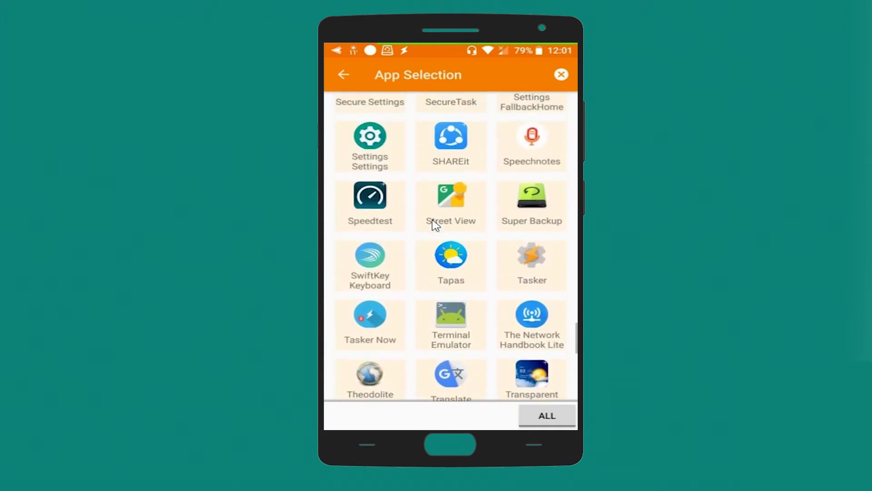
pyautogui.scroll(5, 435, 226)
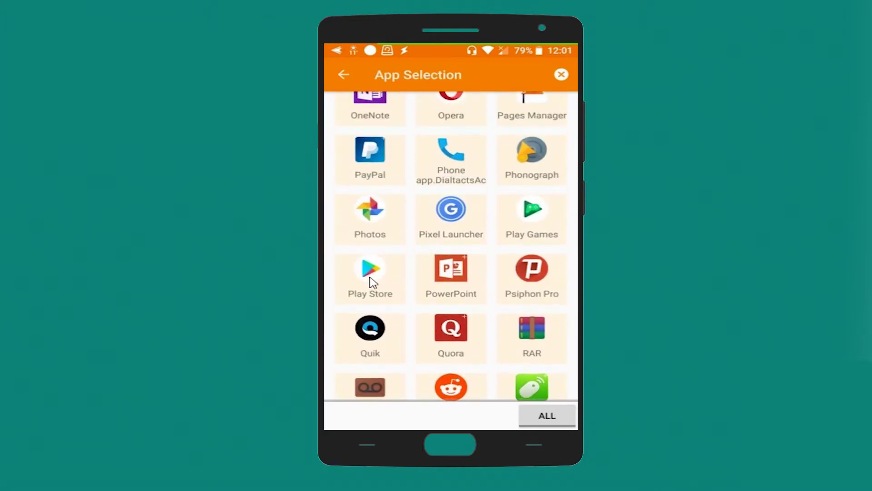
pyautogui.click(370, 277)
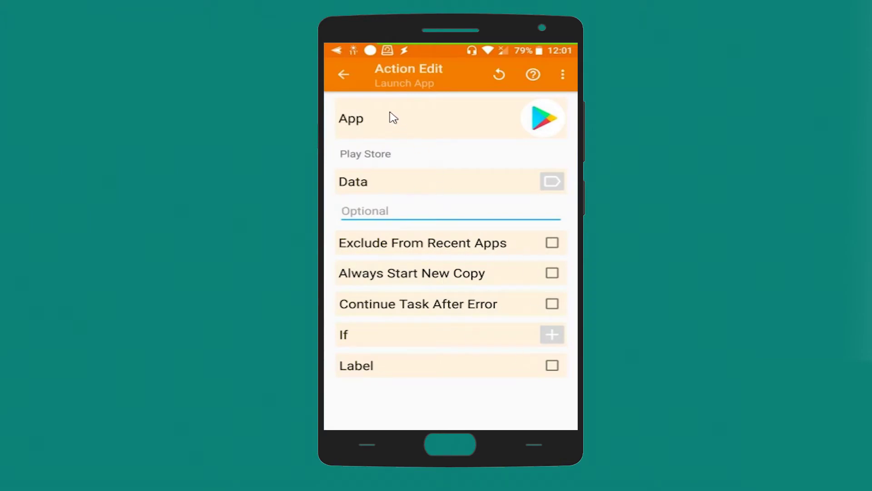
pyautogui.click(343, 76)
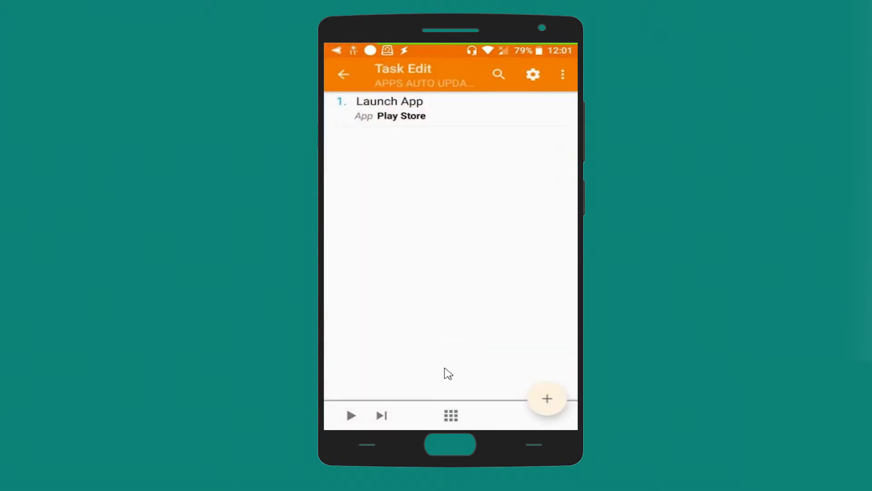
# - Add a Wait action from the Task category after the Play Store launch action
pyautogui.click(550, 399)
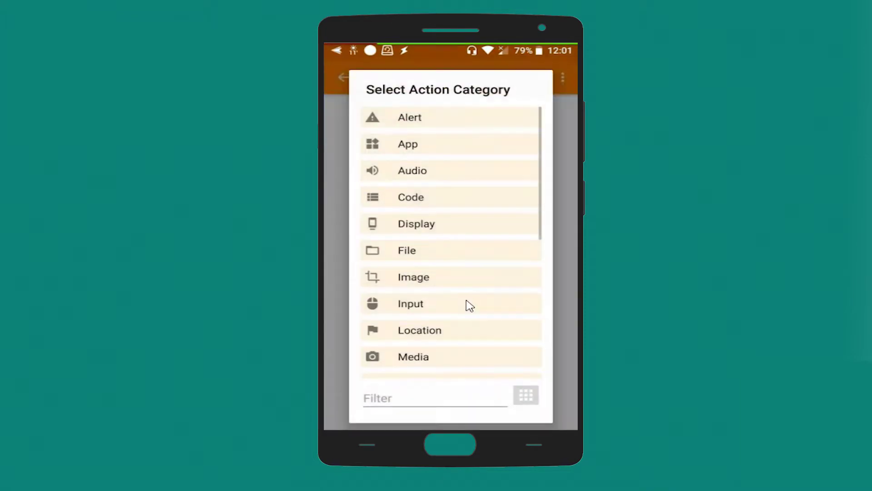
pyautogui.scroll(-10, 457, 296)
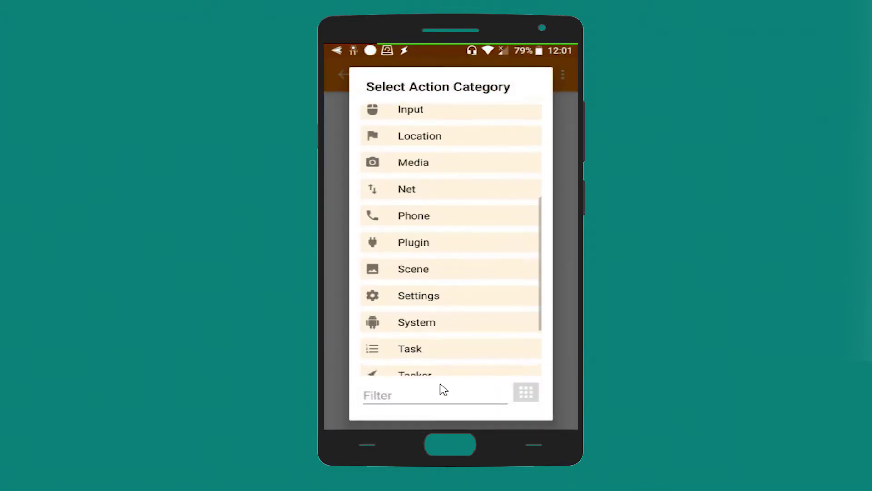
pyautogui.click(415, 268)
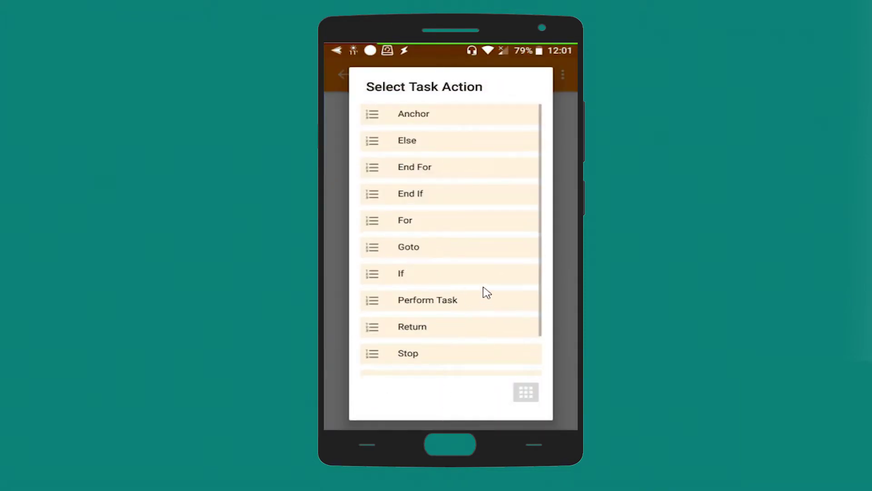
pyautogui.scroll(-1, 457, 302)
pyautogui.scroll(-1, 434, 343)
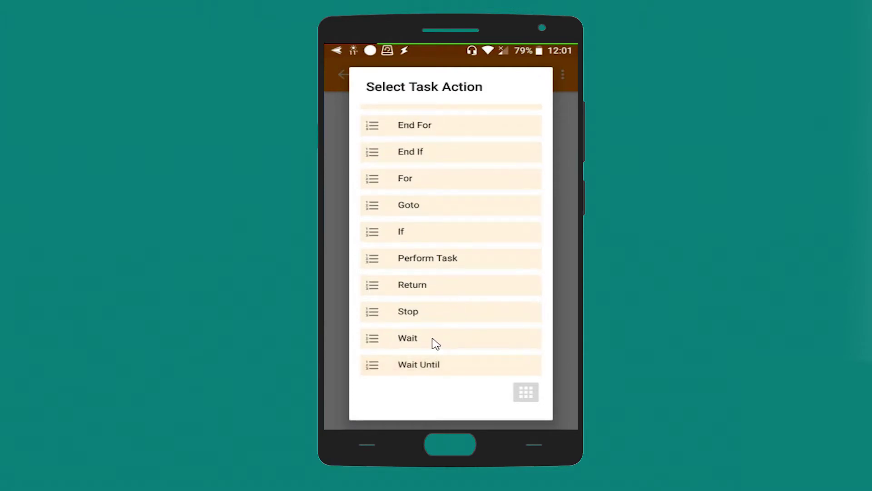
pyautogui.click(434, 341)
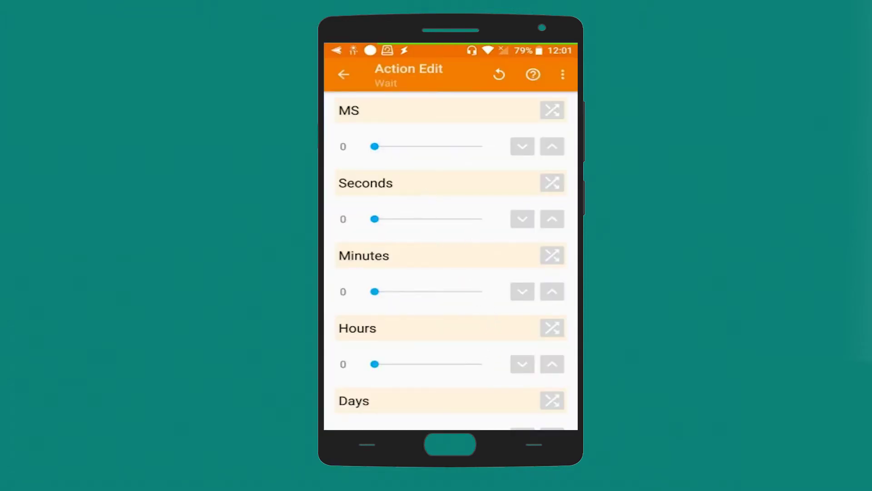
# - Set the Wait action's duration to 5 seconds and save it
pyautogui.click(552, 219)
pyautogui.click(553, 219)
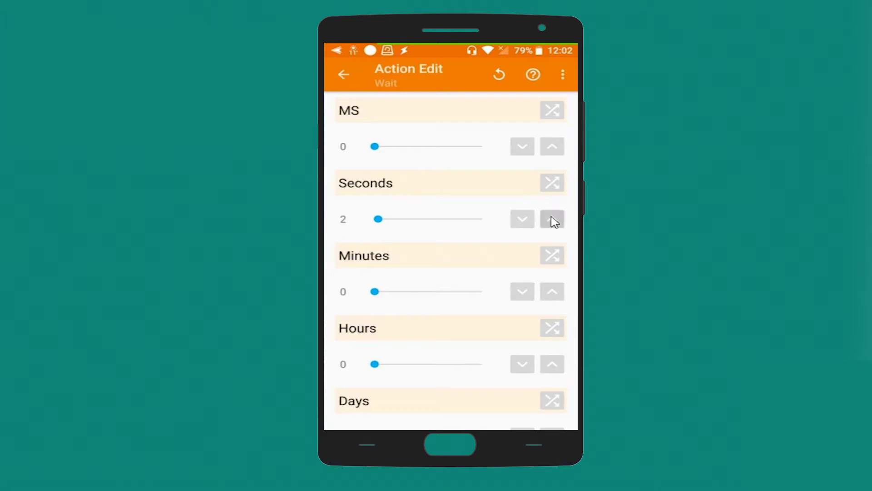
pyautogui.click(552, 219)
pyautogui.click(552, 219)
pyautogui.click(553, 219)
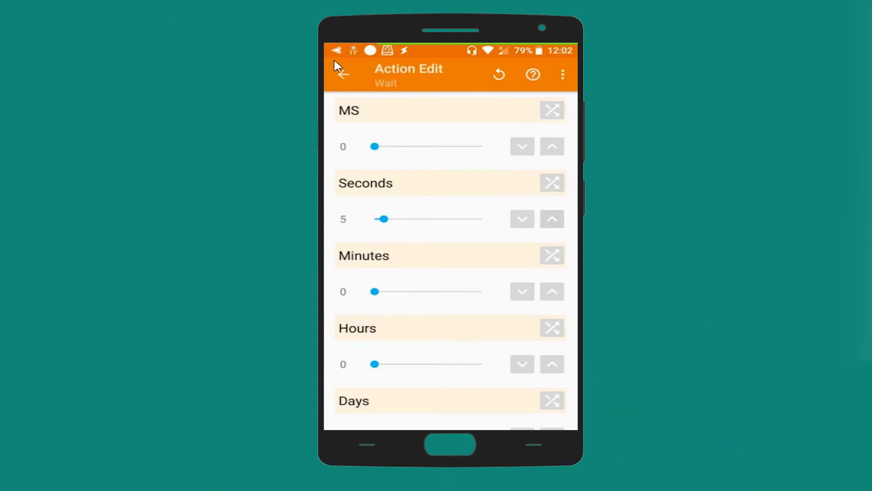
pyautogui.click(344, 75)
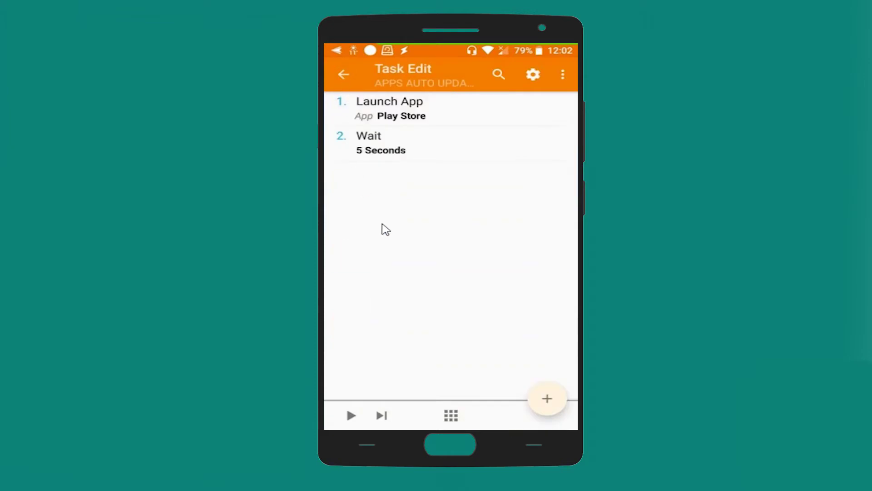
# - Add an AutoInput Action from the Plugin category after the 5-second wait and open its configuration
pyautogui.click(548, 399)
pyautogui.scroll(-3, 442, 259)
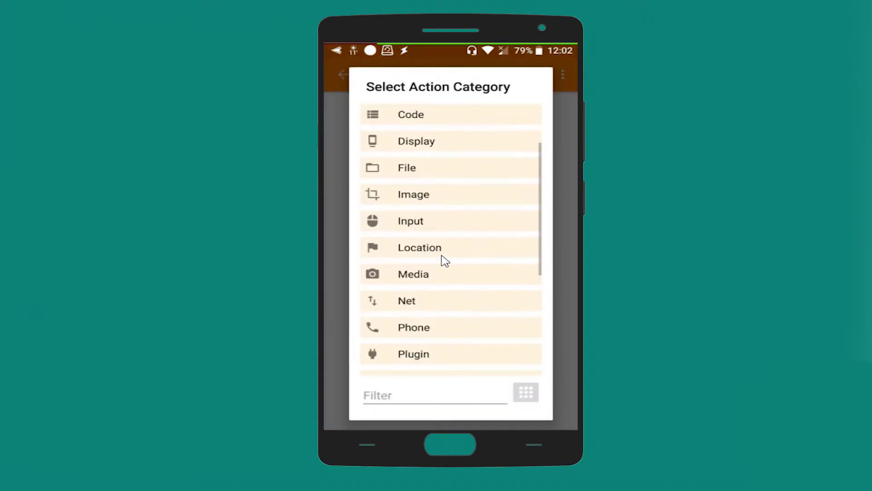
pyautogui.scroll(-1, 442, 259)
pyautogui.scroll(-1, 436, 315)
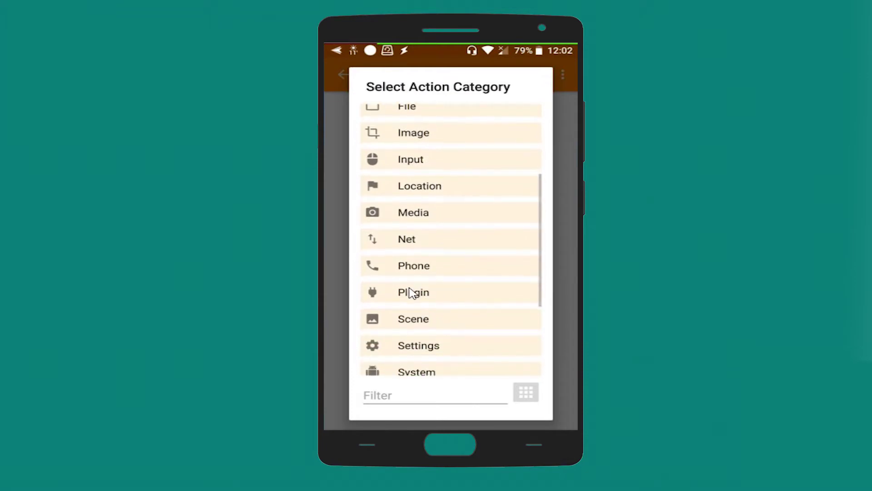
pyautogui.click(412, 292)
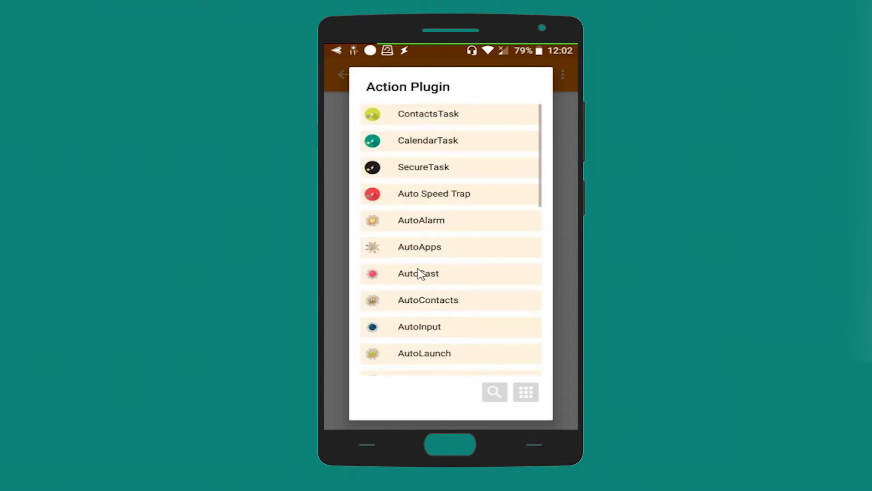
pyautogui.click(407, 333)
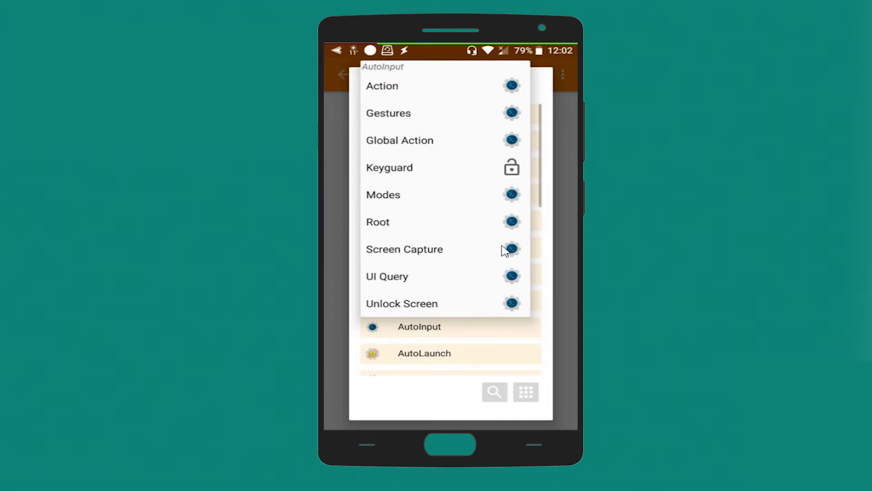
pyautogui.click(402, 89)
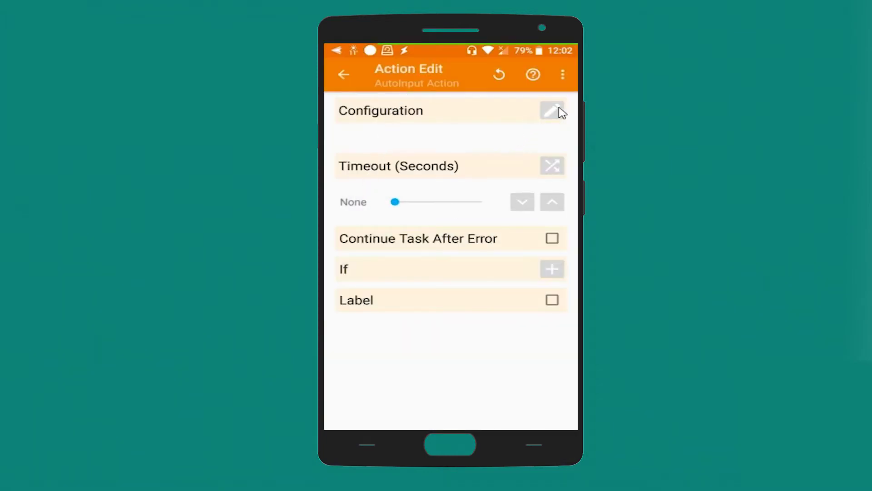
pyautogui.click(553, 112)
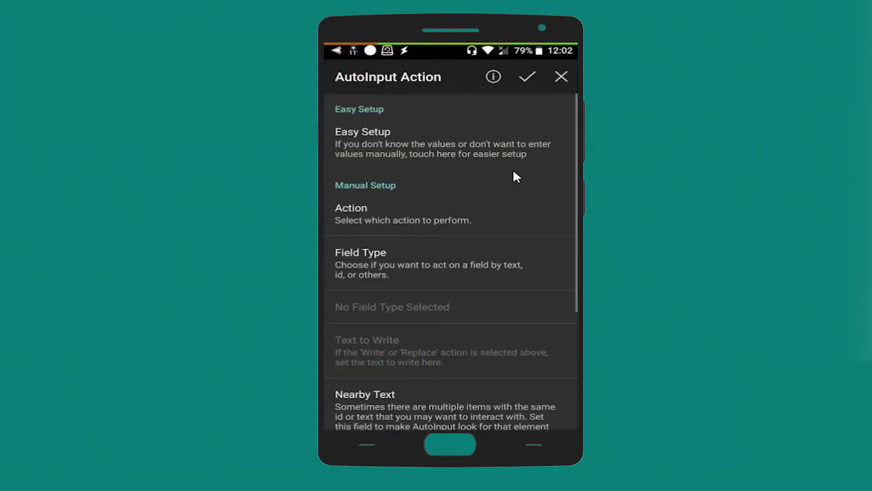
# - Start AutoInput's Easy Setup and open Play Store as the app to act on
pyautogui.click(387, 139)
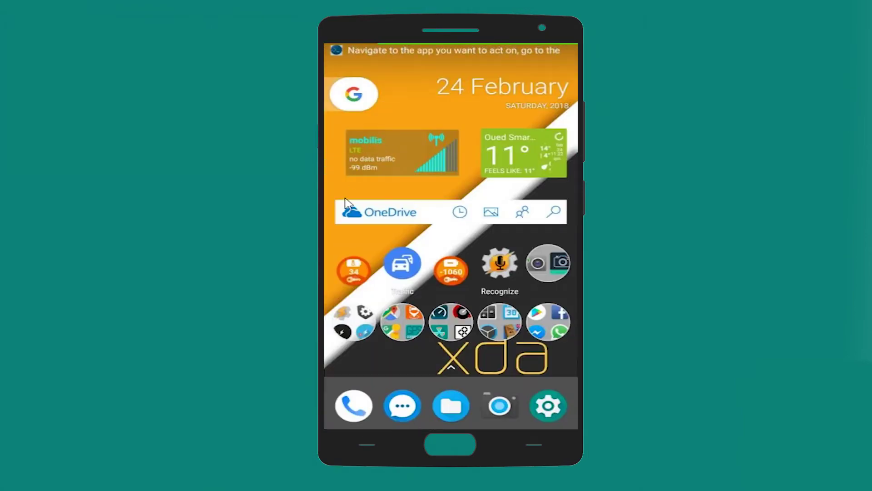
pyautogui.click(547, 322)
pyautogui.click(369, 128)
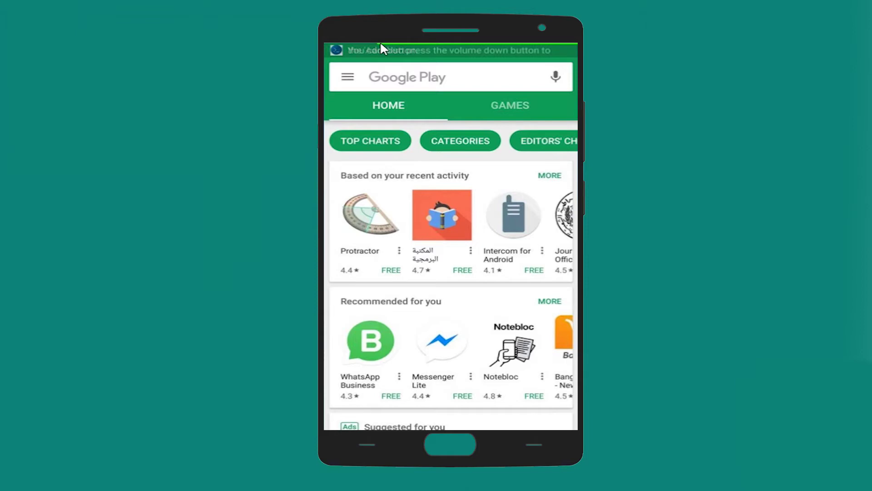
# - Expand AutoInput's Selecting Field notification and choose Add to activate element selection on Play Store's home screen
pyautogui.moveTo(380, 46); pyautogui.dragTo(360, 230)
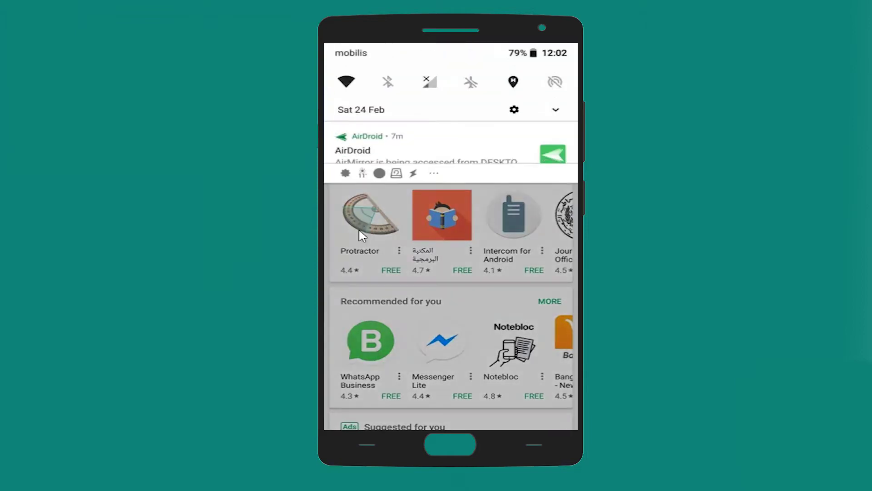
pyautogui.moveTo(390, 50); pyautogui.dragTo(375, 404)
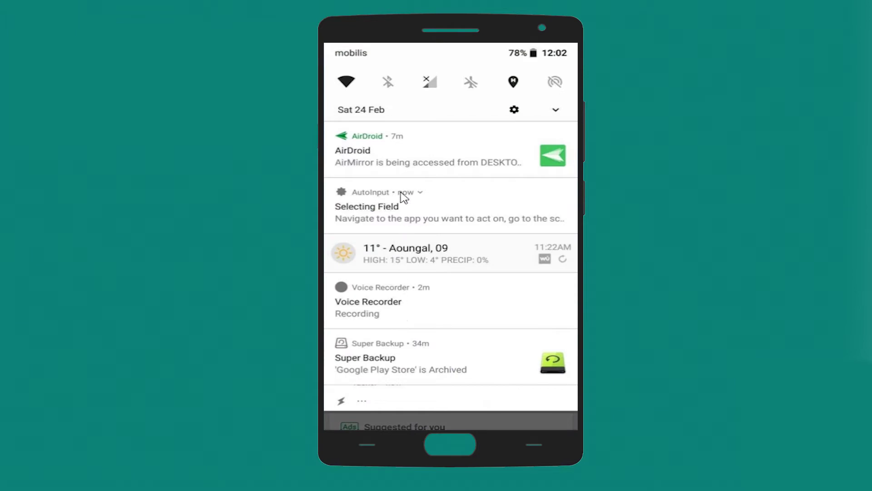
pyautogui.scroll(-3, 400, 237)
pyautogui.scroll(2, 400, 235)
pyautogui.scroll(1, 400, 235)
pyautogui.scroll(1, 388, 252)
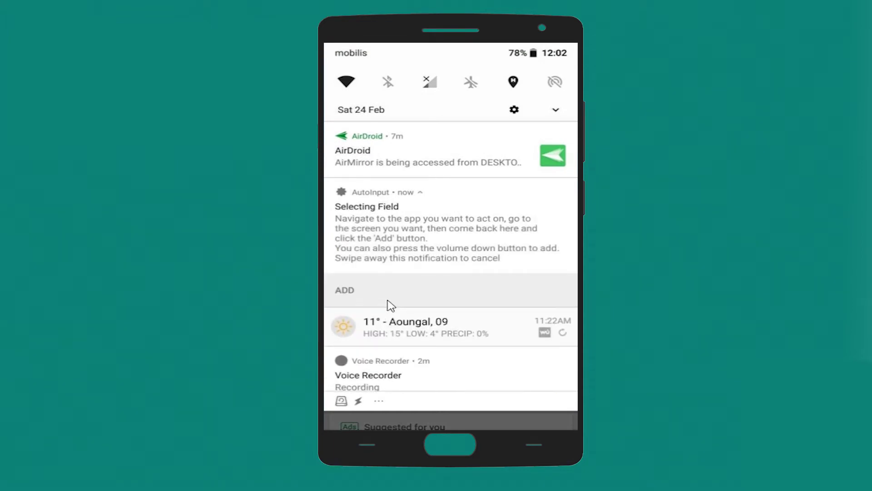
pyautogui.click(353, 294)
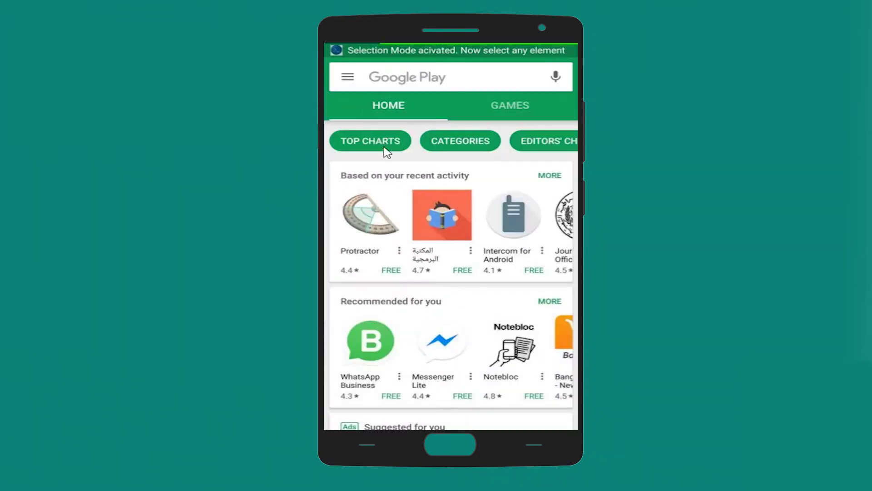
# - Pick Play Store's navigation drawer icon as the target element and accept the selected field in AutoInput's notification
pyautogui.click(347, 82)
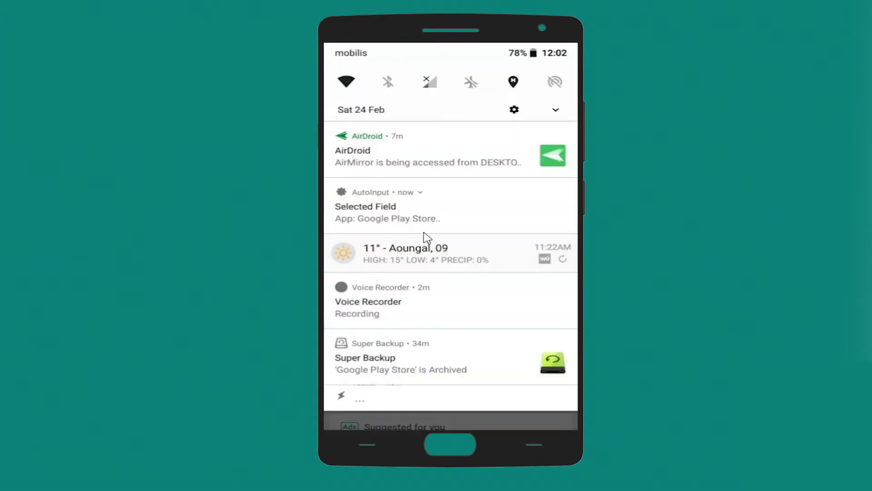
pyautogui.scroll(1, 412, 318)
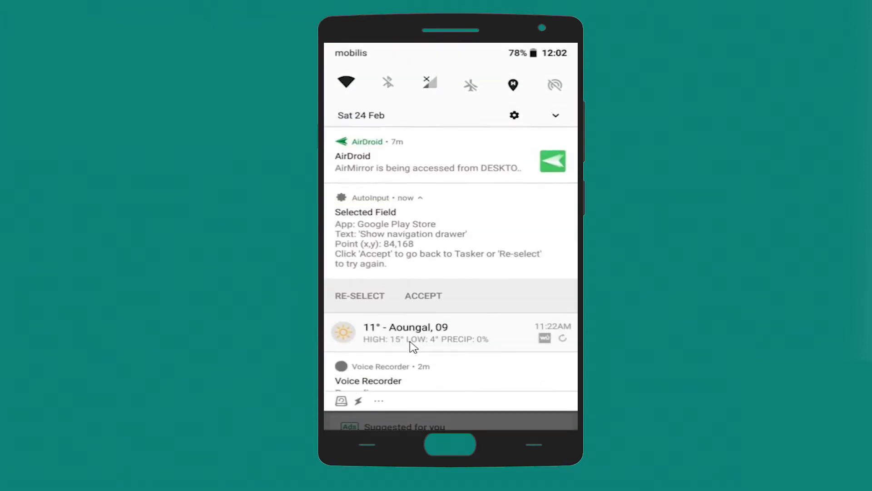
pyautogui.click(424, 290)
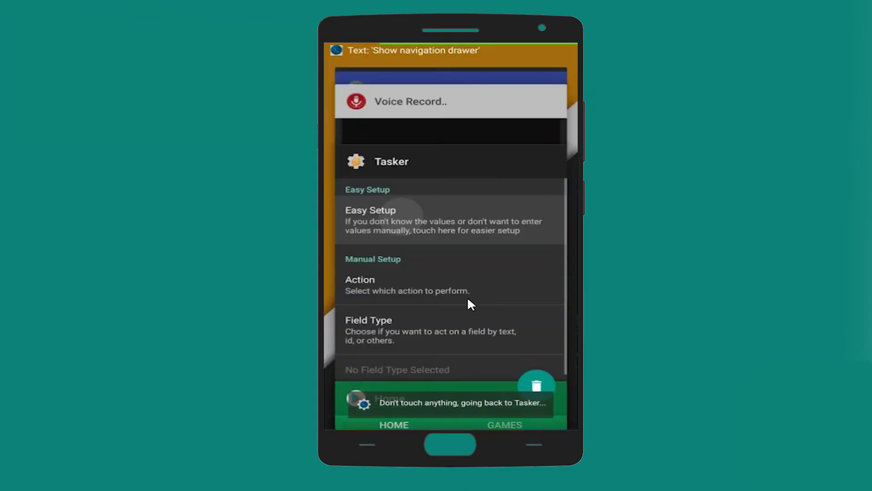
# - Target the element by its center point 84,168, set the action to perform to Click, and save the AutoInput action
pyautogui.click(422, 225)
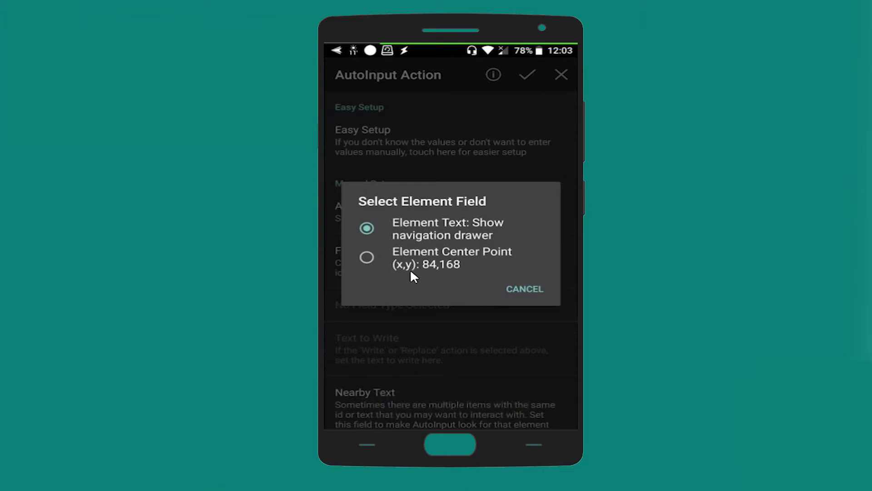
pyautogui.click(408, 255)
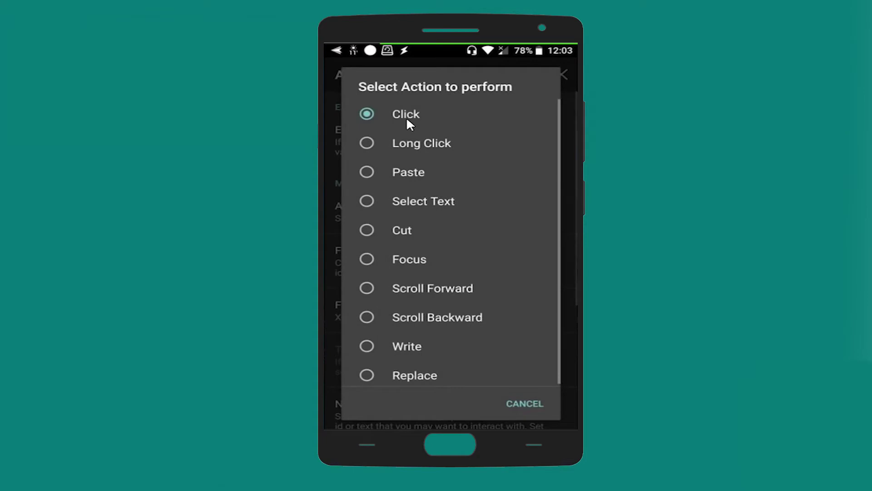
pyautogui.click(406, 123)
pyautogui.click(522, 75)
pyautogui.click(343, 75)
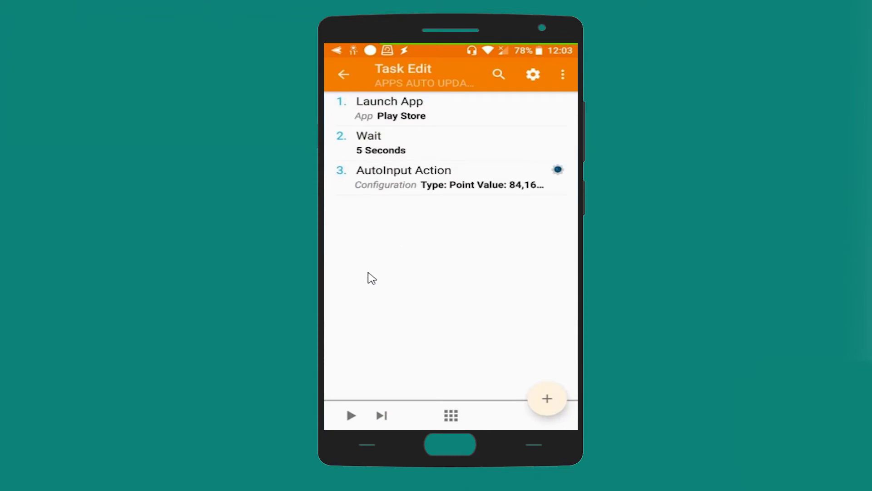
# - Add a Wait action from the Task category after the AutoInput action
pyautogui.click(548, 398)
pyautogui.scroll(-2, 433, 259)
pyautogui.scroll(-1, 433, 273)
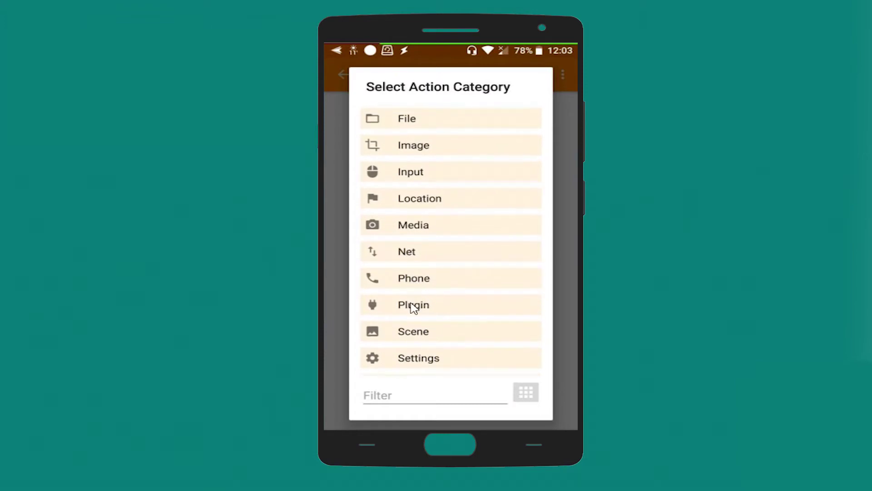
pyautogui.scroll(-4, 413, 305)
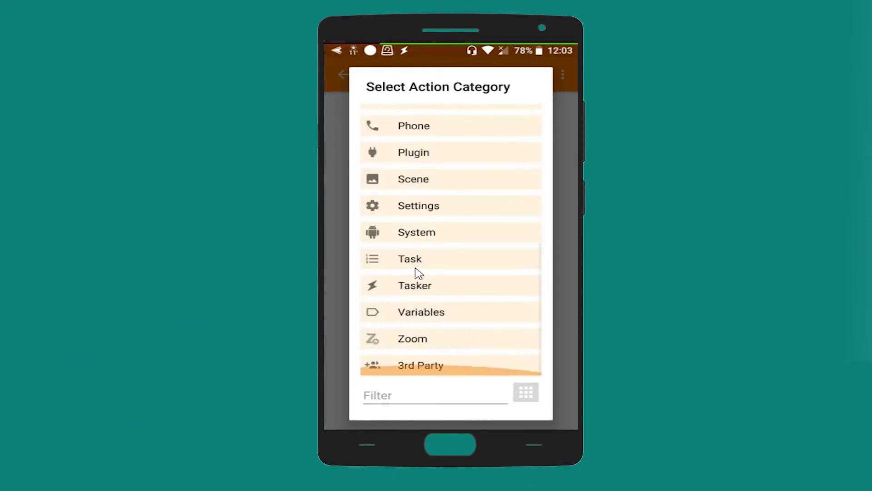
pyautogui.click(417, 268)
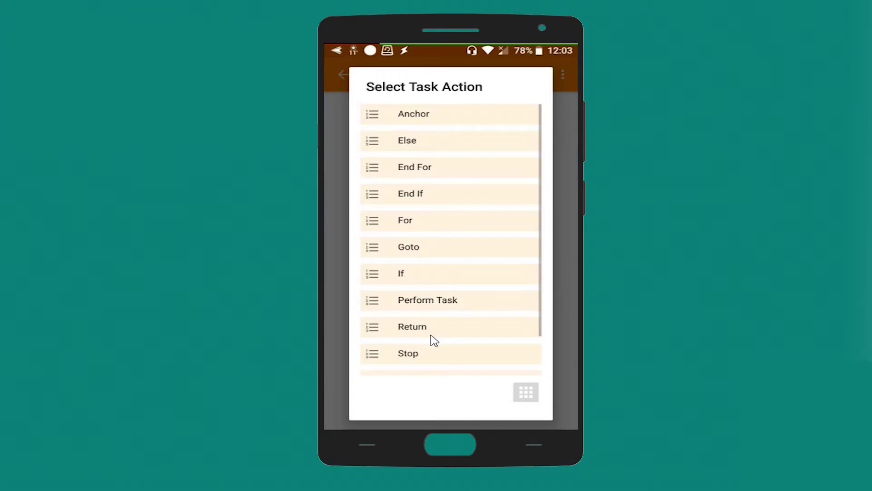
pyautogui.scroll(-2, 430, 327)
pyautogui.click(447, 342)
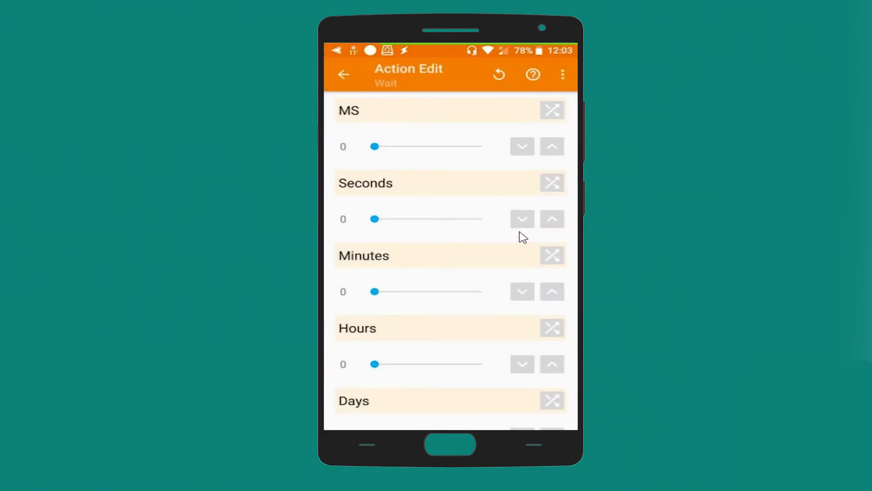
# - Set the new Wait action's duration to 2 seconds and save it
pyautogui.click(554, 220)
pyautogui.click(553, 220)
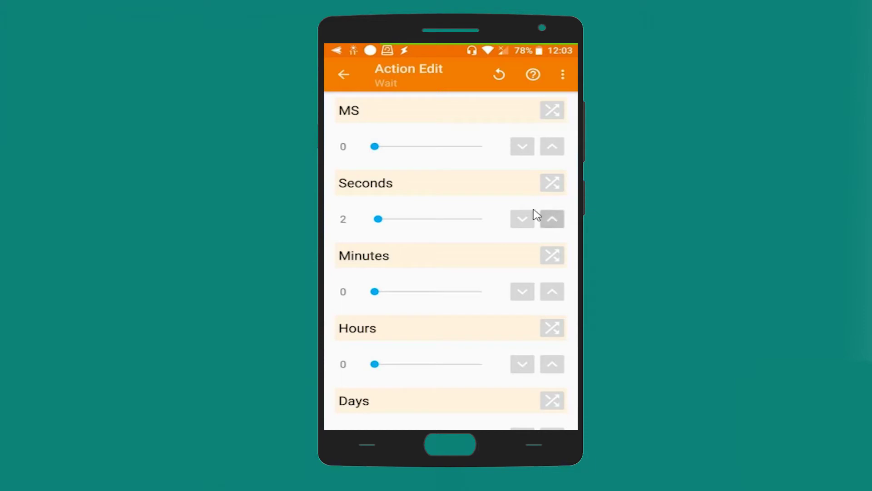
pyautogui.click(342, 77)
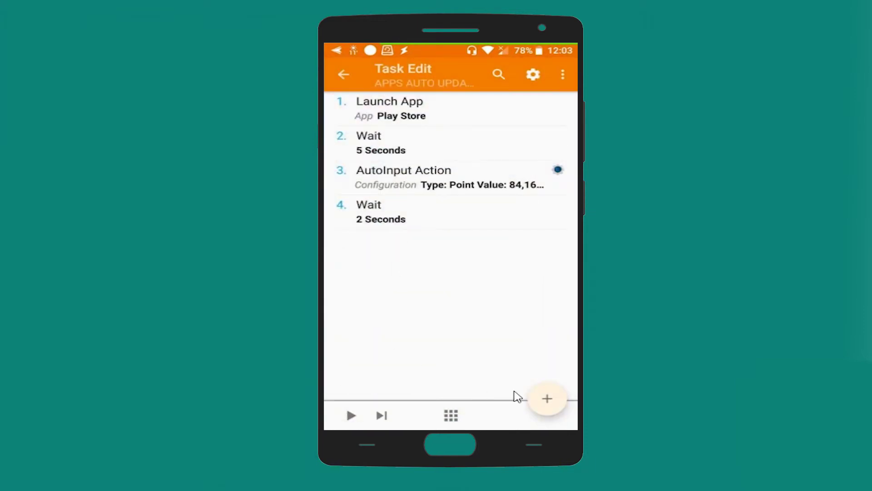
# - Add a second AutoInput Action from the Plugin category after the 2-second wait and open its configuration
pyautogui.click(548, 398)
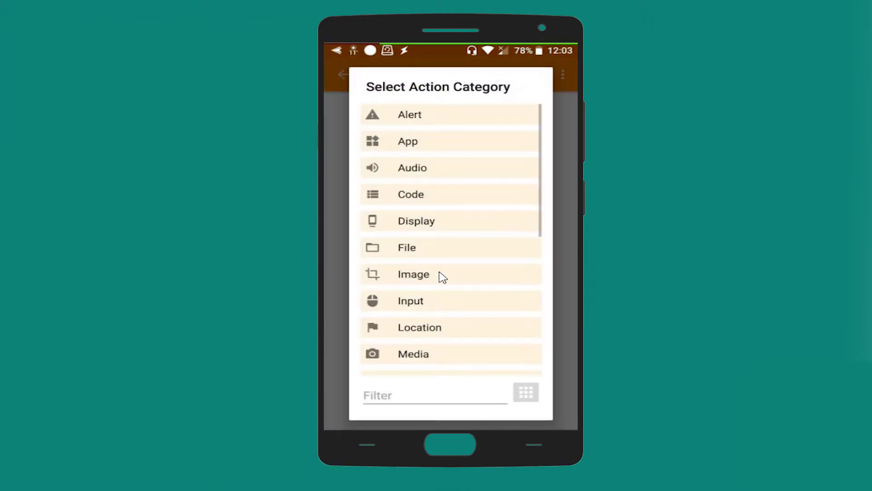
pyautogui.scroll(-6, 443, 277)
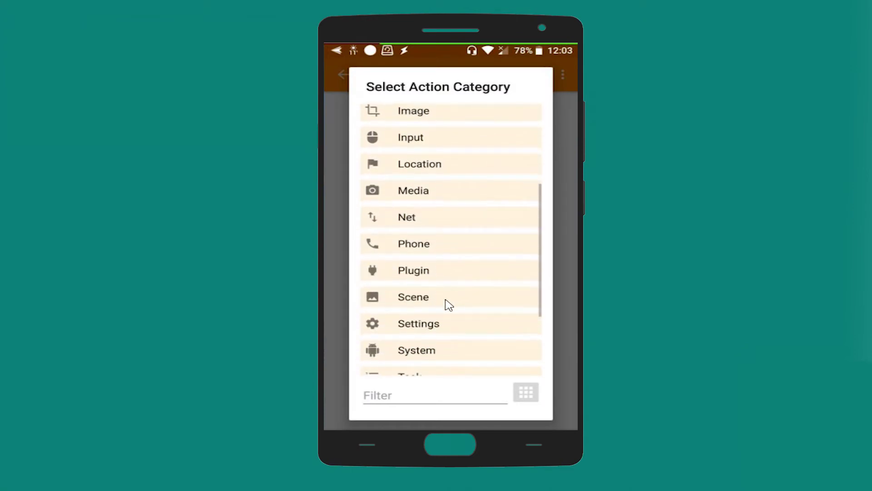
pyautogui.click(424, 277)
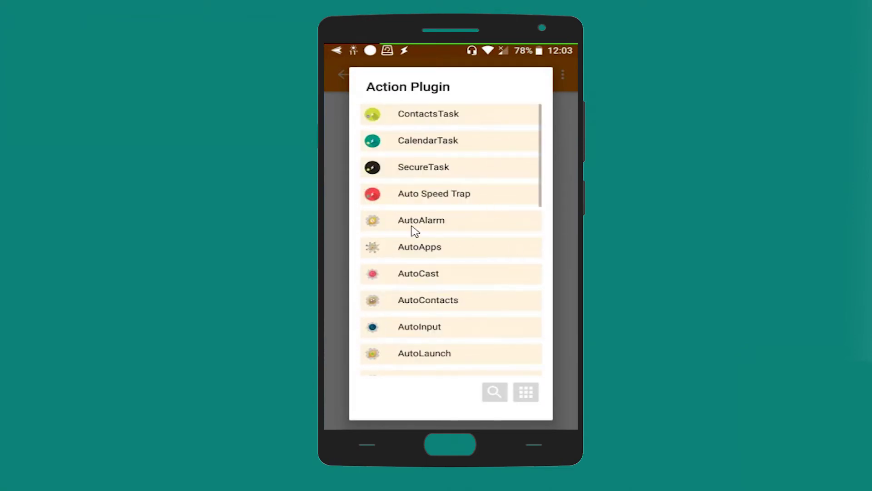
pyautogui.click(438, 332)
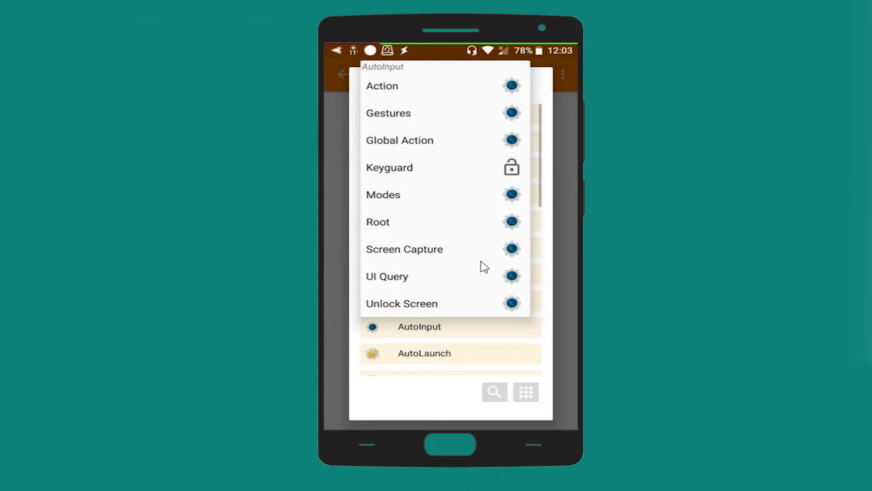
pyautogui.click(420, 93)
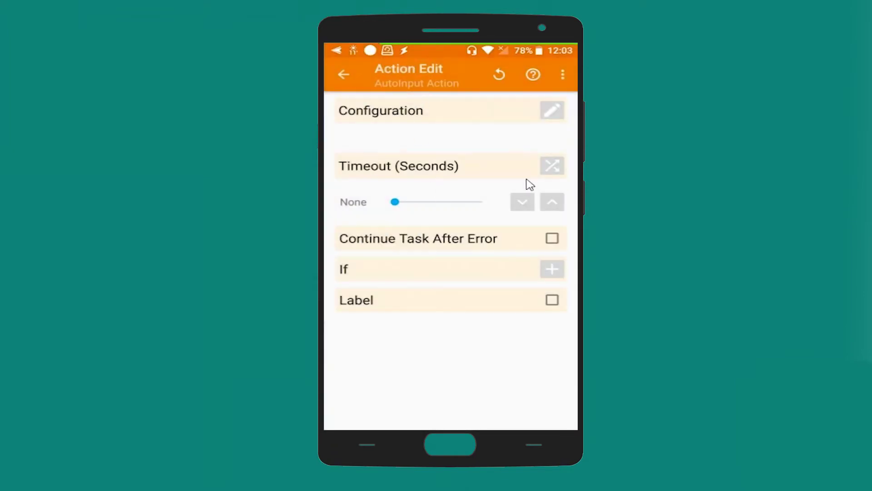
pyautogui.click(551, 111)
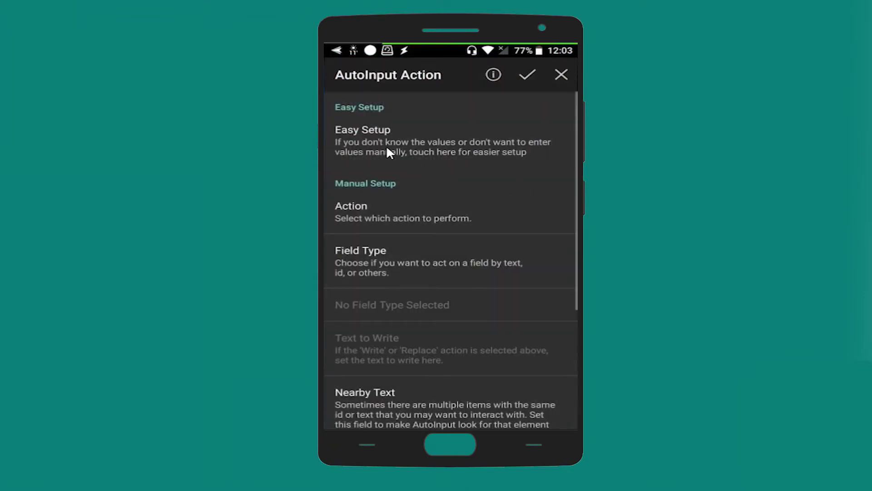
# - Start Easy Setup for the AutoInput action, switch to Play Store, and open its navigation menu
pyautogui.click(373, 143)
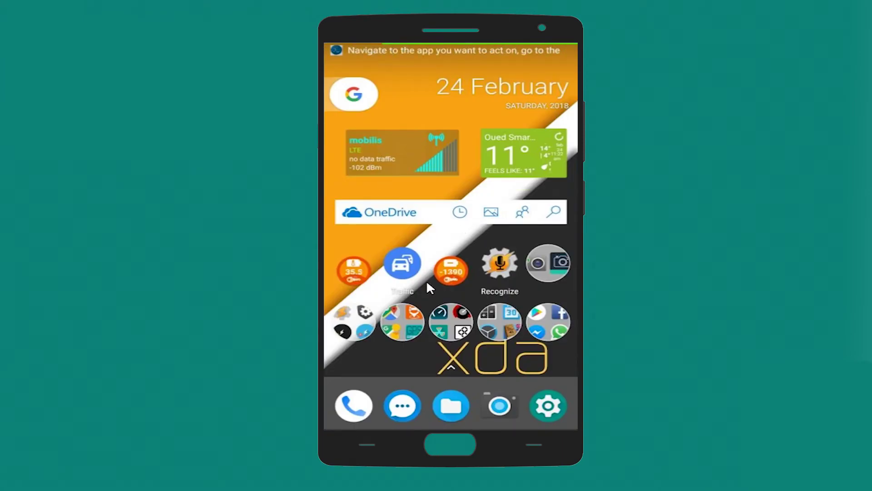
pyautogui.click(551, 319)
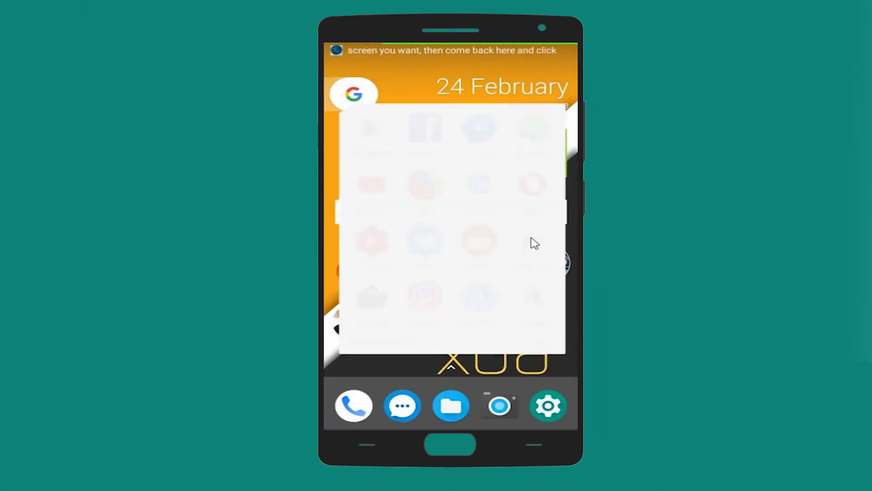
pyautogui.click(376, 129)
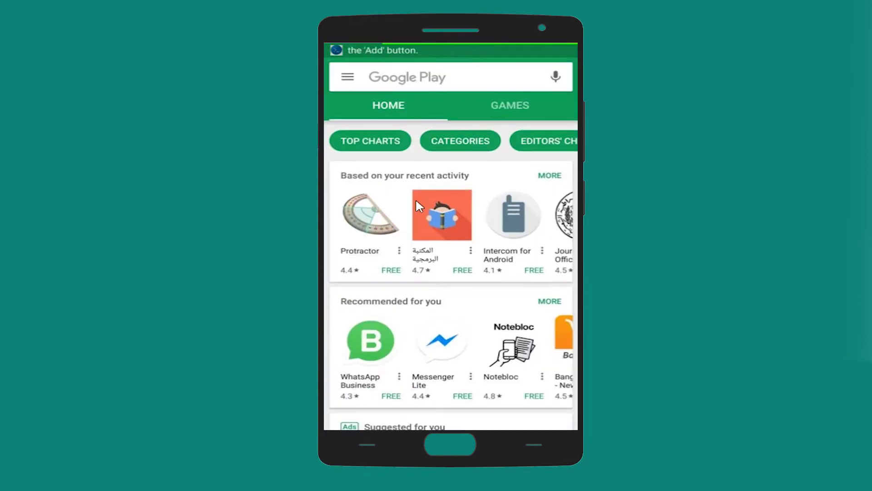
pyautogui.click(348, 79)
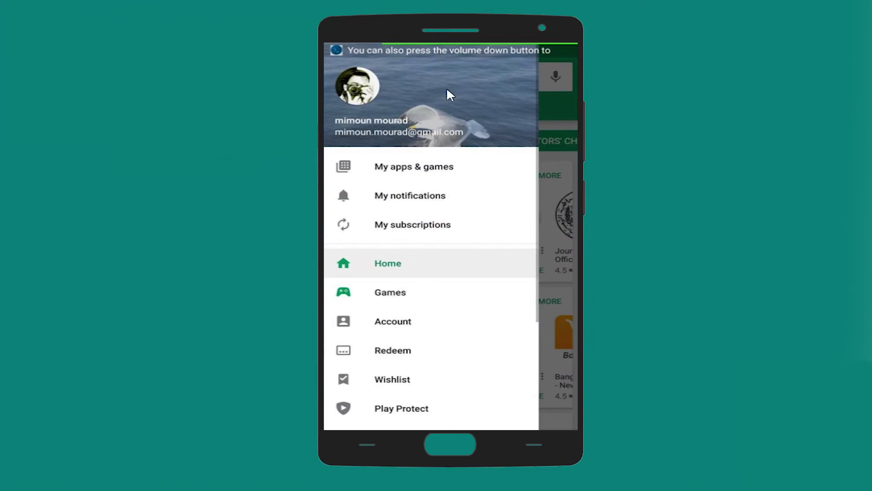
# - Activate AutoInput's selection mode from its notification, pick the My apps & games entry as the target, and accept the selected field
pyautogui.moveTo(423, 45); pyautogui.dragTo(384, 364)
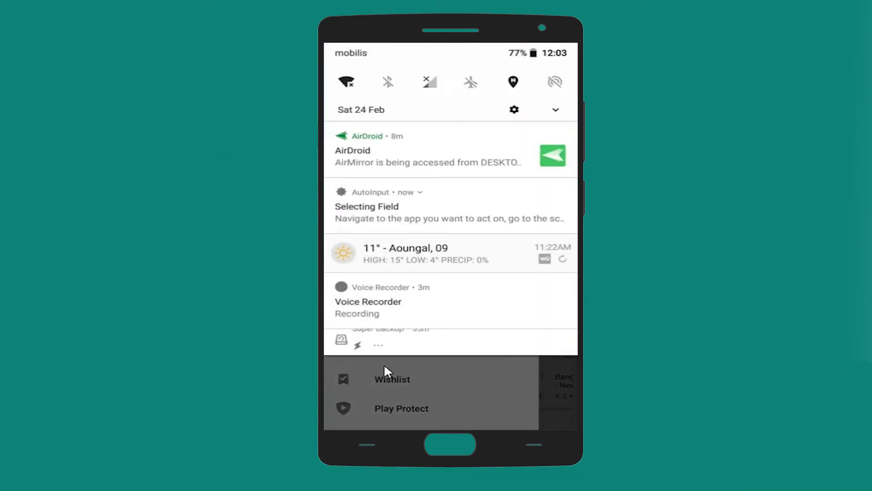
pyautogui.moveTo(383, 227); pyautogui.dragTo(379, 243)
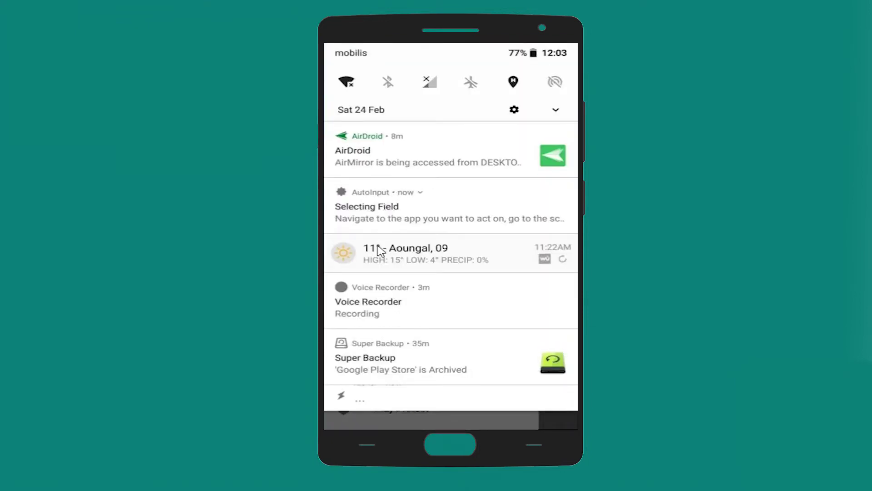
pyautogui.click(348, 295)
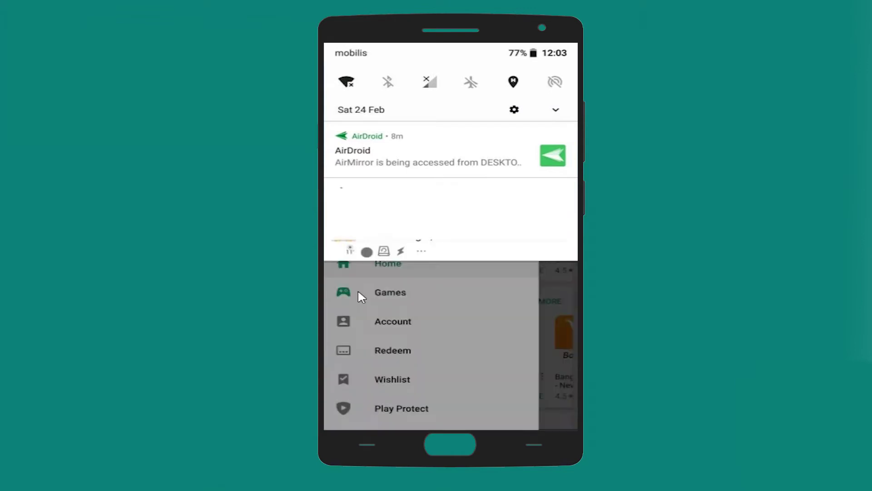
pyautogui.click(414, 172)
pyautogui.moveTo(404, 228); pyautogui.dragTo(403, 292)
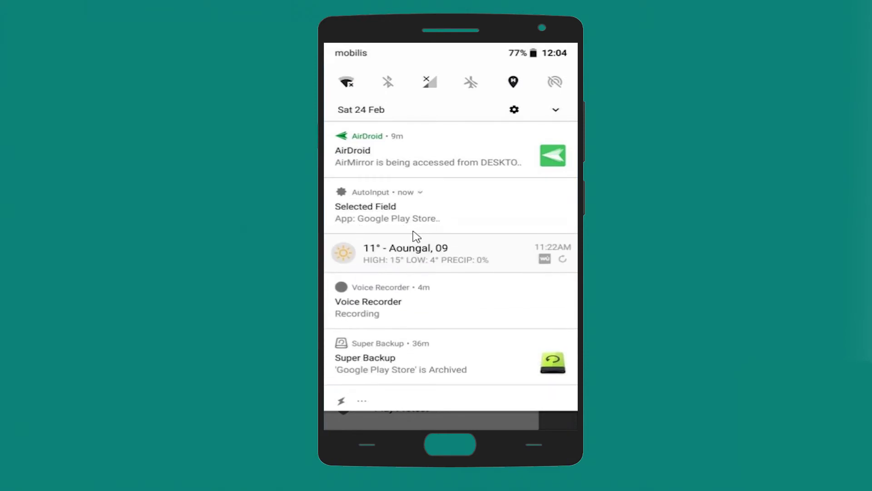
pyautogui.moveTo(413, 226); pyautogui.dragTo(414, 300)
pyautogui.click(414, 300)
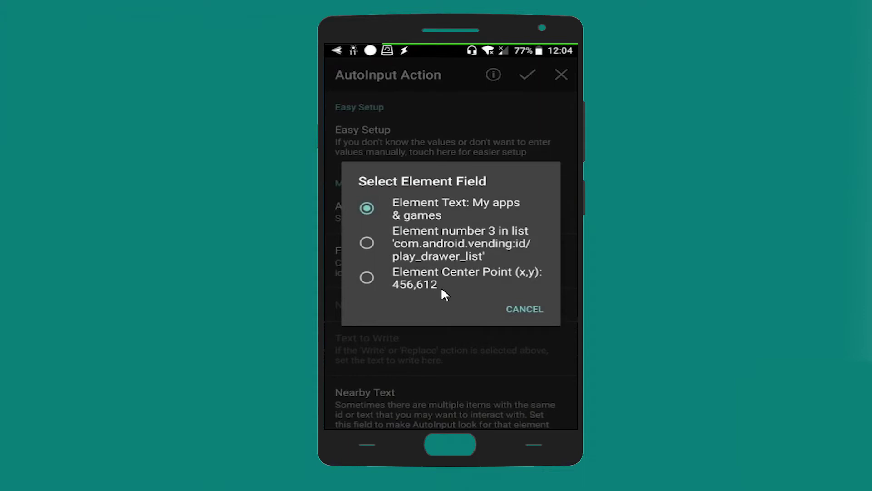
# - Target My apps & games by its center point 456,612, set the action to perform to Click, and save the AutoInput action
pyautogui.click(411, 275)
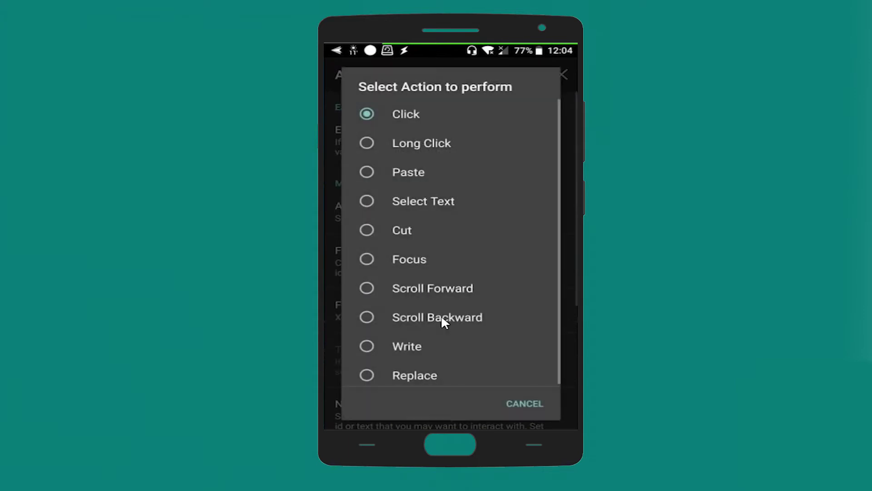
pyautogui.click(407, 119)
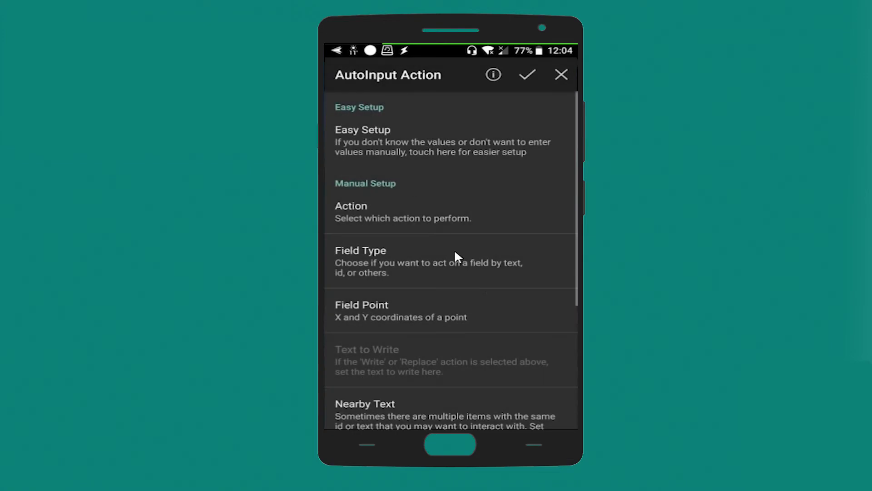
pyautogui.click(528, 74)
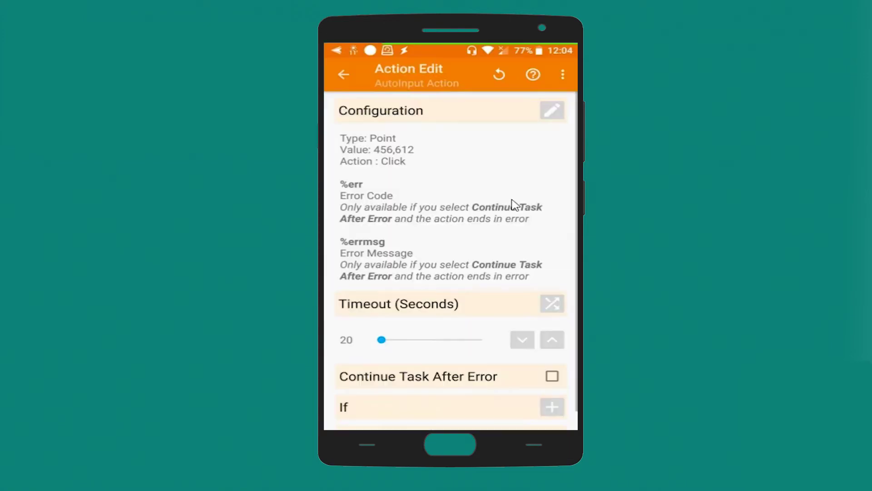
pyautogui.click(344, 75)
# - Add a Wait action from the Task category after the second AutoInput action
pyautogui.click(549, 400)
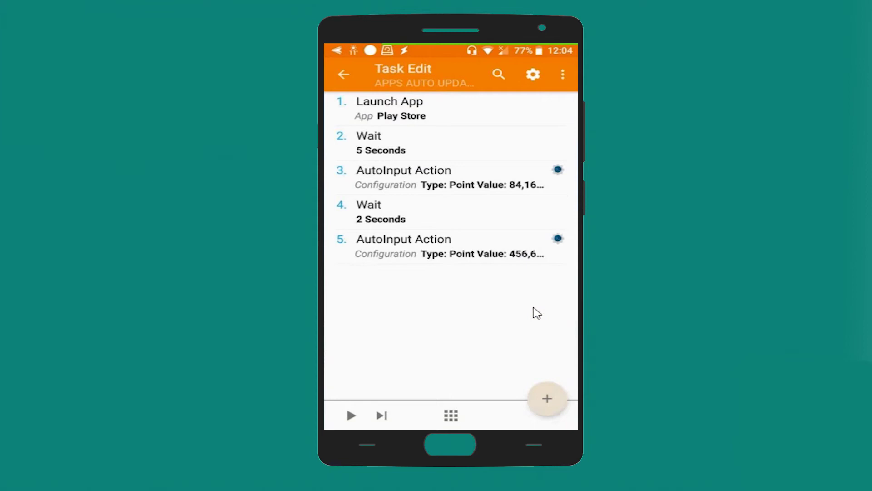
pyautogui.scroll(-5, 443, 303)
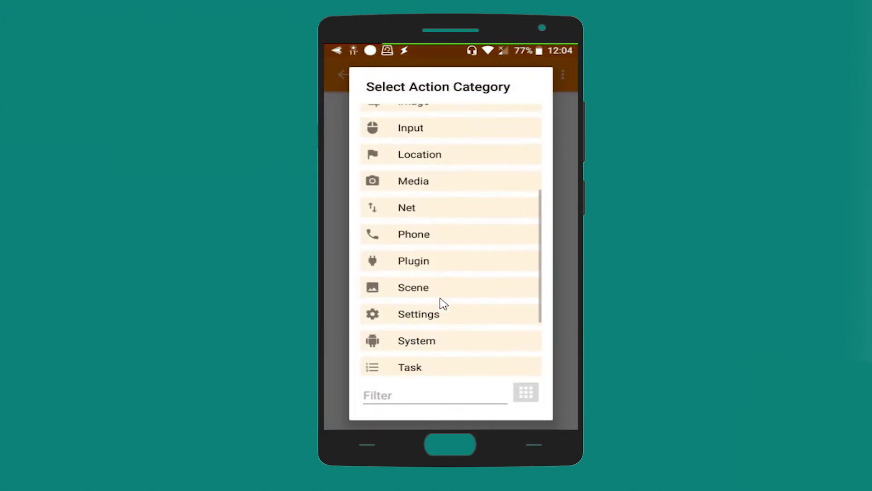
pyautogui.click(426, 261)
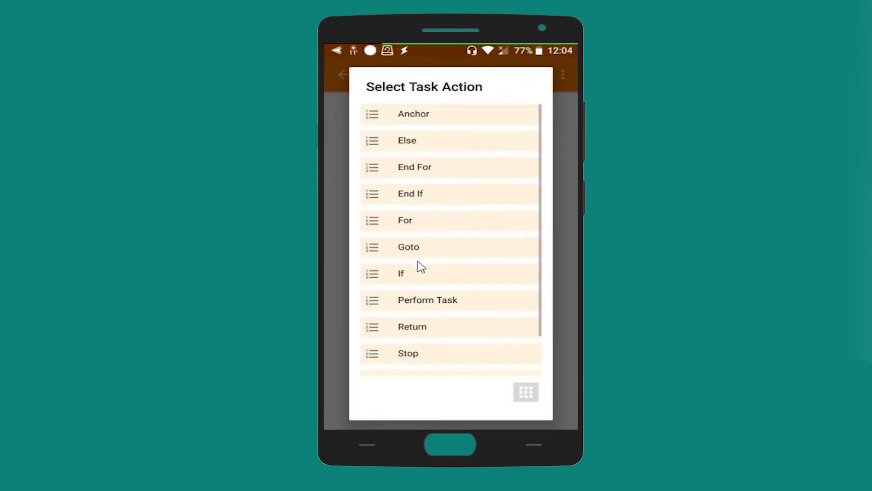
pyautogui.scroll(-2, 447, 292)
pyautogui.scroll(-1, 445, 302)
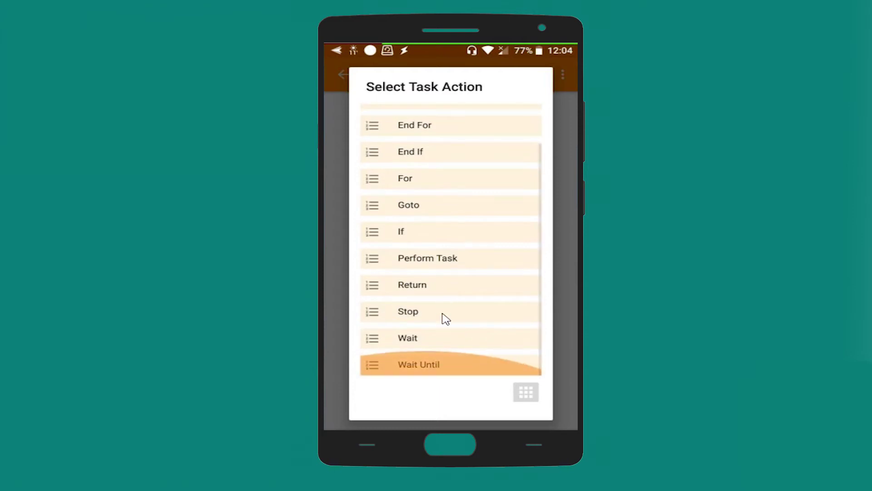
pyautogui.click(420, 345)
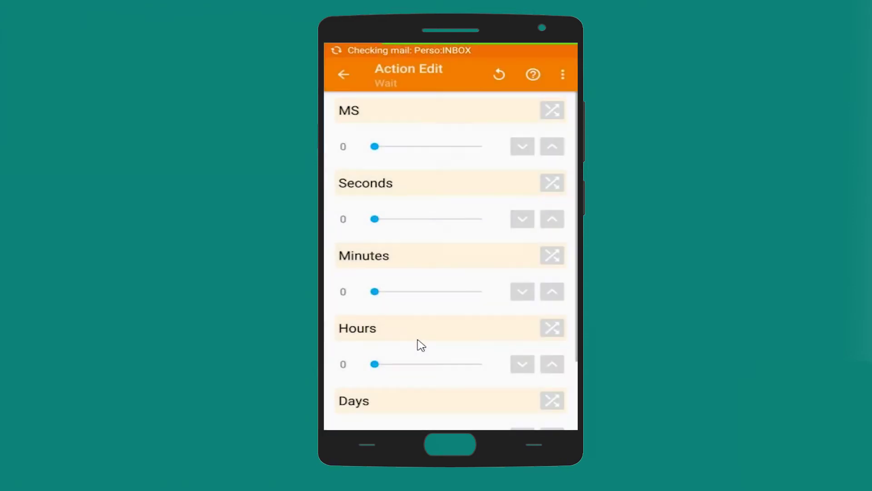
# - Set the new Wait action's duration to 5 seconds and save it
pyautogui.click(552, 219)
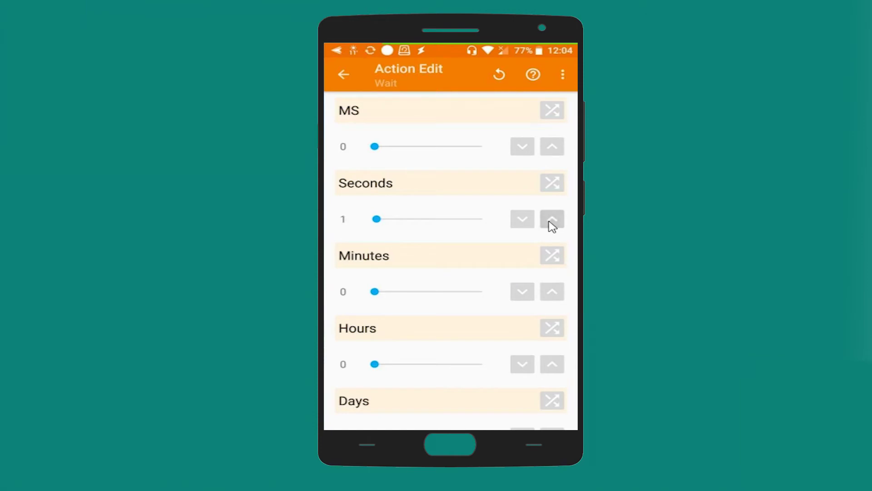
pyautogui.click(552, 219)
pyautogui.click(552, 219)
pyautogui.click(552, 219)
pyautogui.click(552, 219)
pyautogui.click(340, 75)
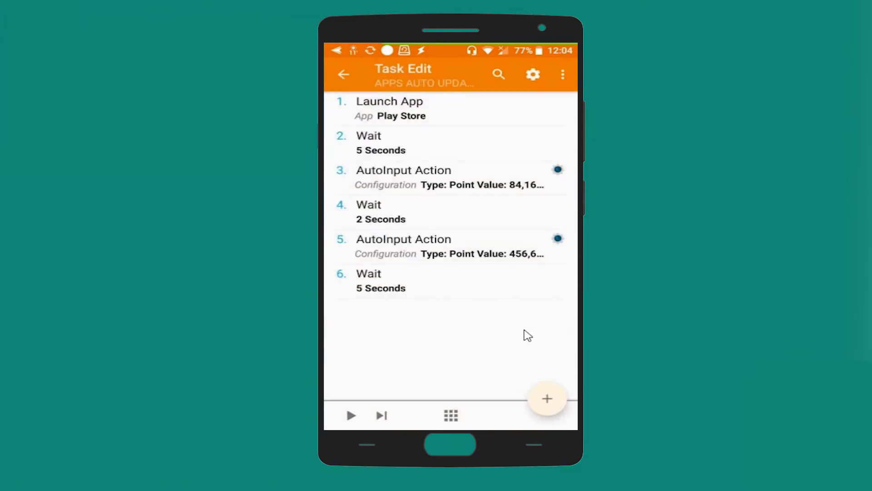
# - Add a third AutoInput Action from the Plugin category after the last 5-second wait and open its configuration
pyautogui.click(549, 386)
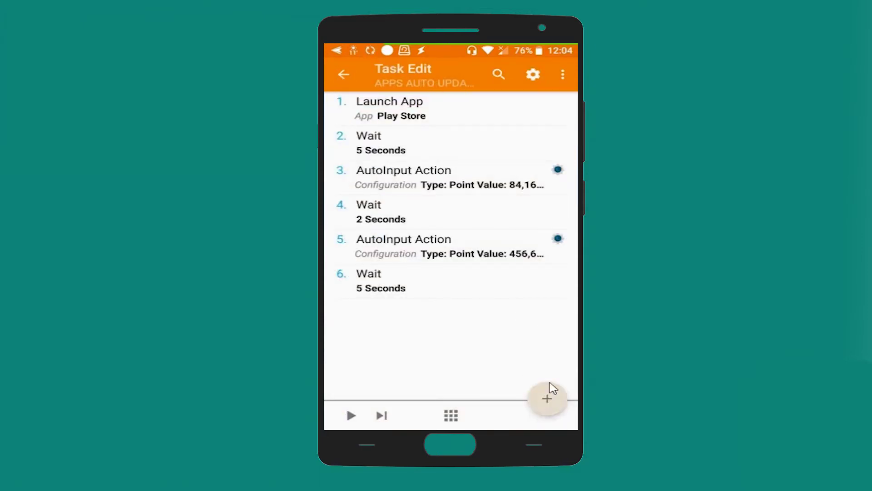
pyautogui.scroll(-5, 420, 275)
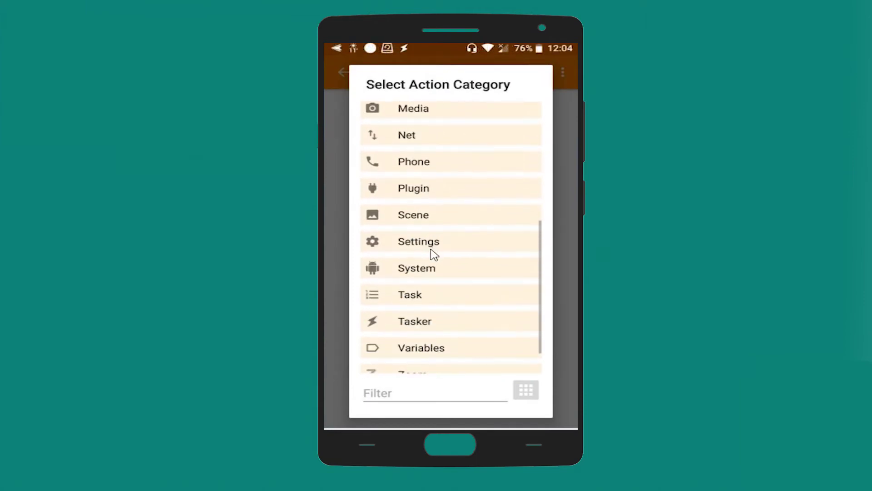
pyautogui.click(414, 153)
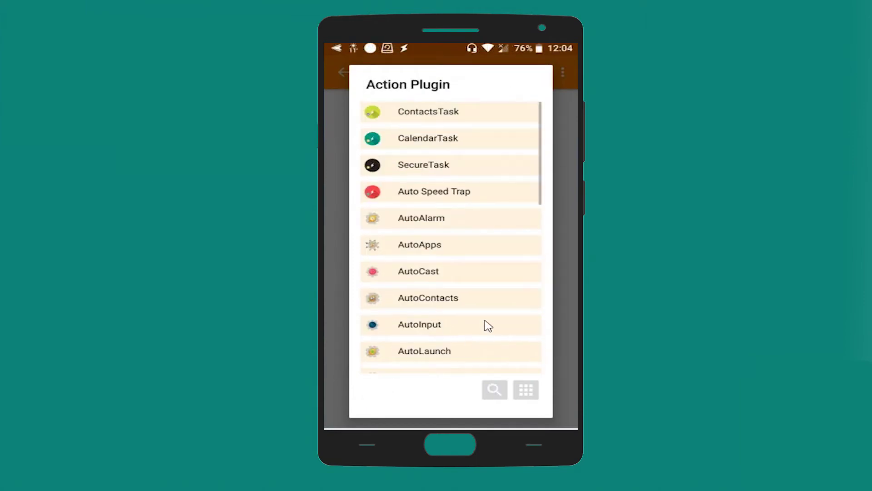
pyautogui.click(419, 324)
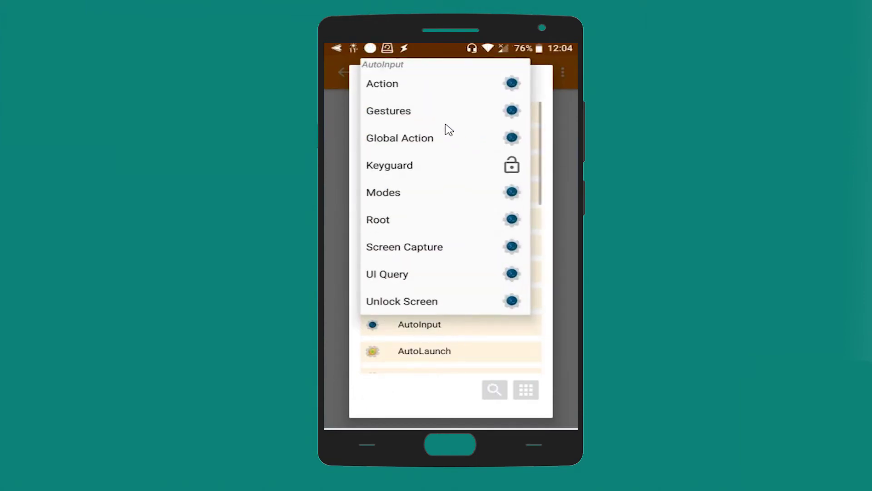
pyautogui.click(400, 87)
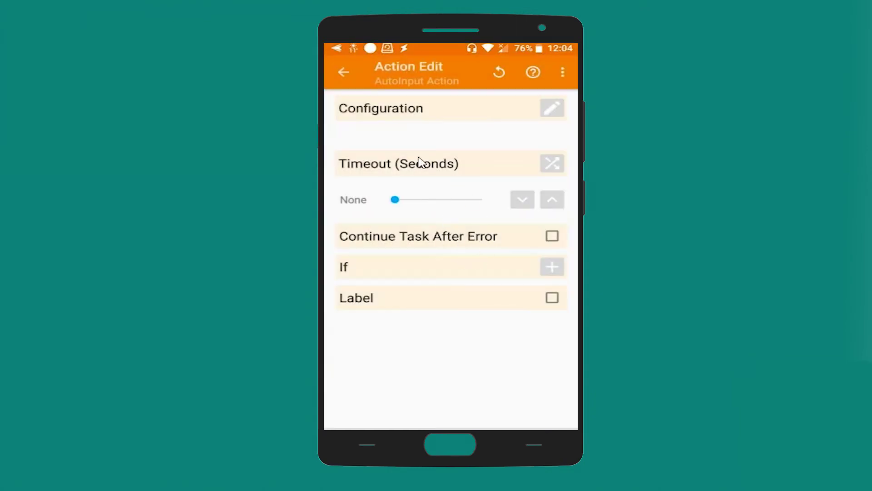
pyautogui.click(553, 109)
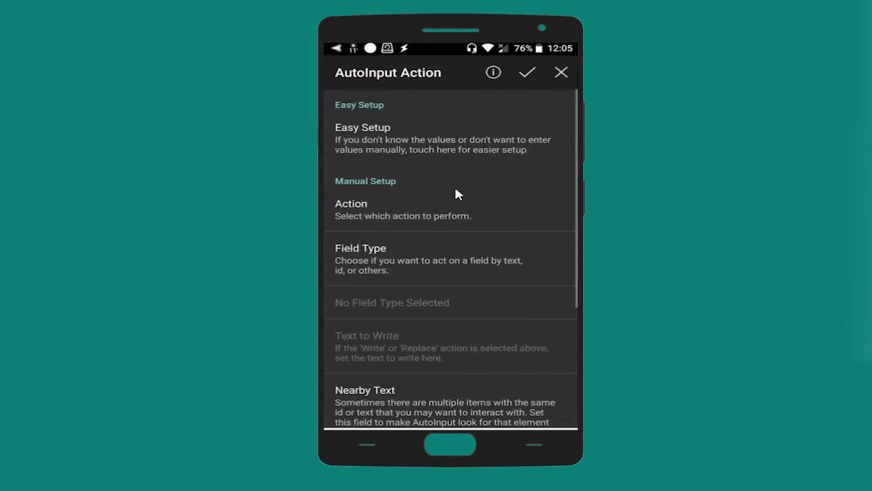
# - Start Easy Setup for the third AutoInput action, switch to Play Store, and open its My apps & games page
pyautogui.click(407, 141)
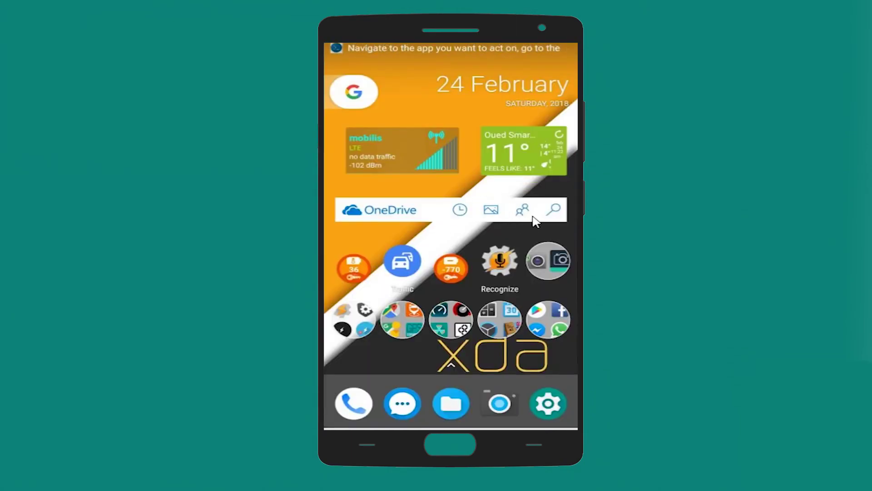
pyautogui.click(553, 312)
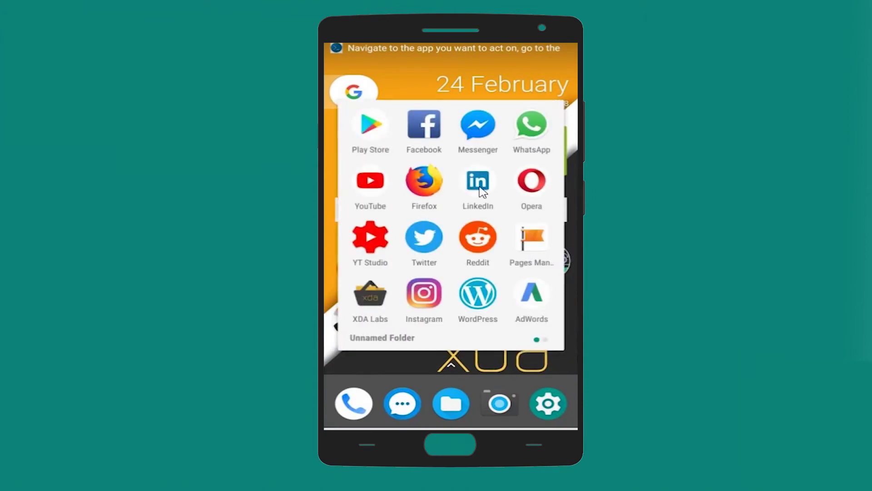
pyautogui.click(371, 125)
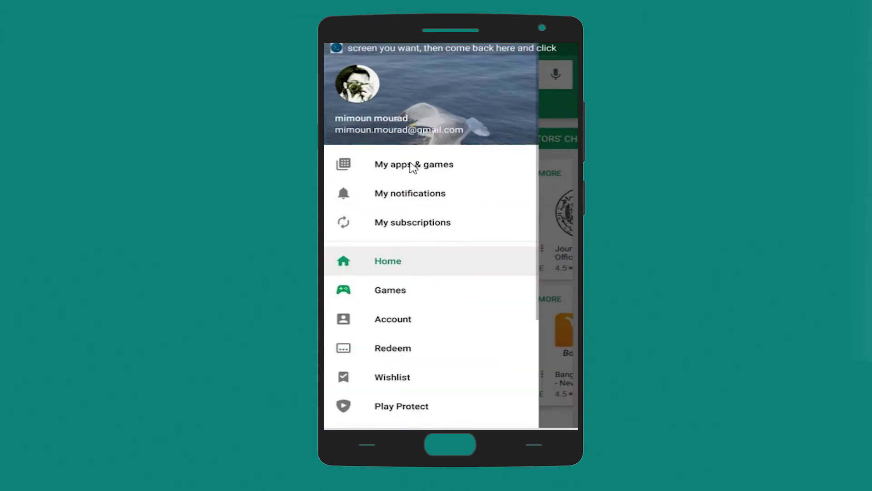
pyautogui.click(411, 166)
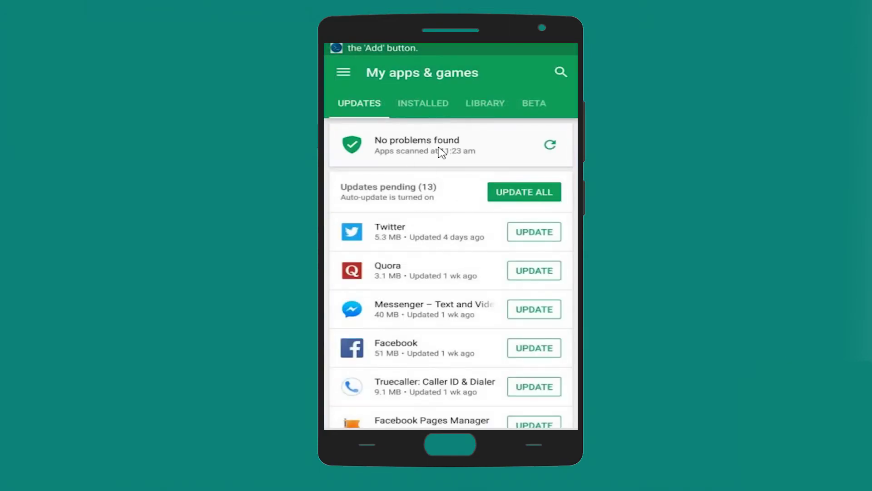
# - Activate AutoInput's selection mode from its notification, pick UPDATE ALL as the target, and accept the selected field
pyautogui.moveTo(389, 59); pyautogui.dragTo(386, 264)
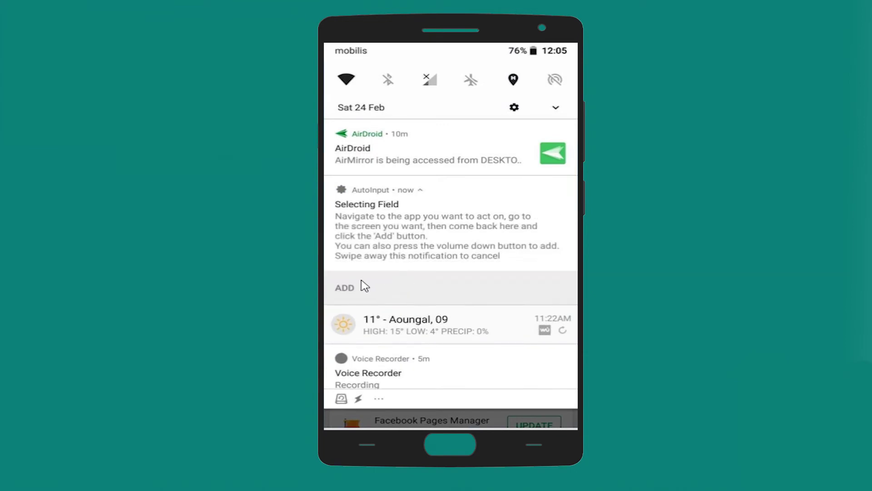
pyautogui.click(345, 288)
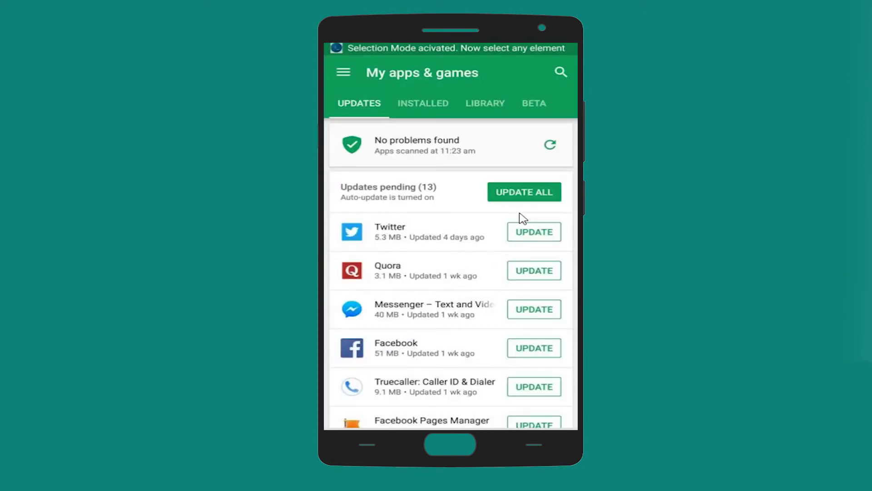
pyautogui.click(526, 197)
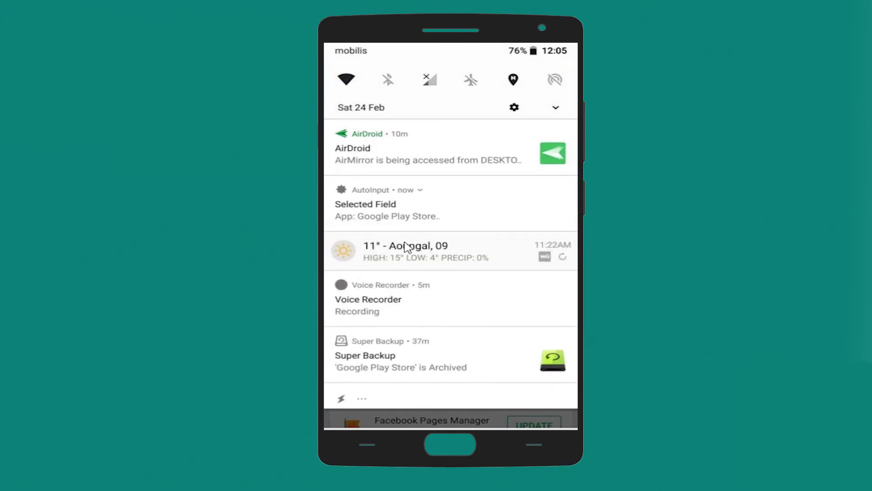
pyautogui.moveTo(405, 245); pyautogui.dragTo(405, 305)
pyautogui.click(417, 290)
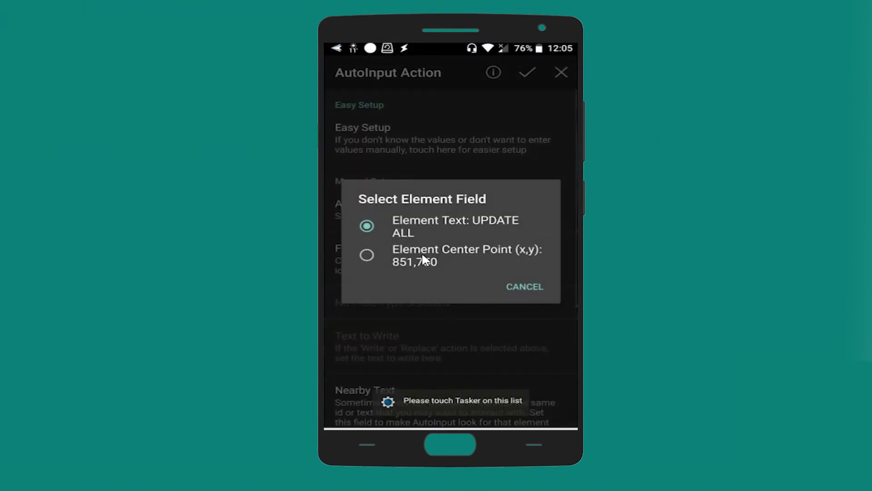
# - Target the UPDATE ALL element by its center point 851,750 with a Click action, and save the AutoInput action to the task
pyautogui.click(409, 250)
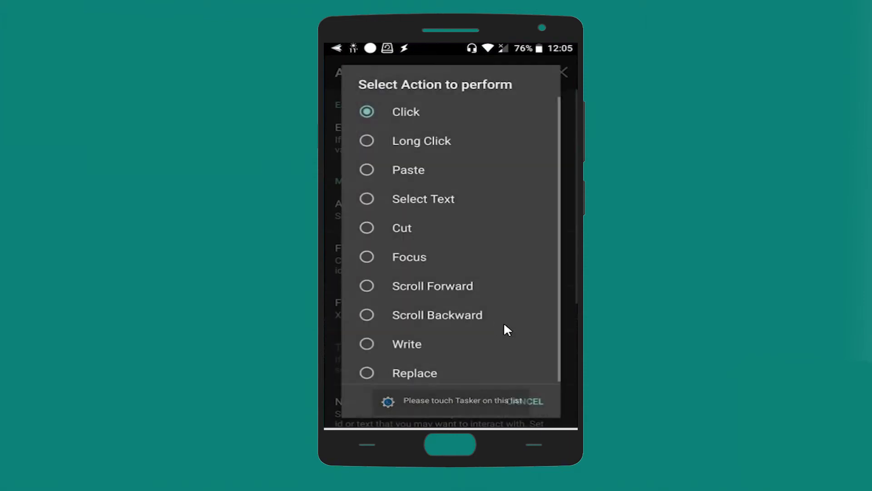
pyautogui.click(410, 112)
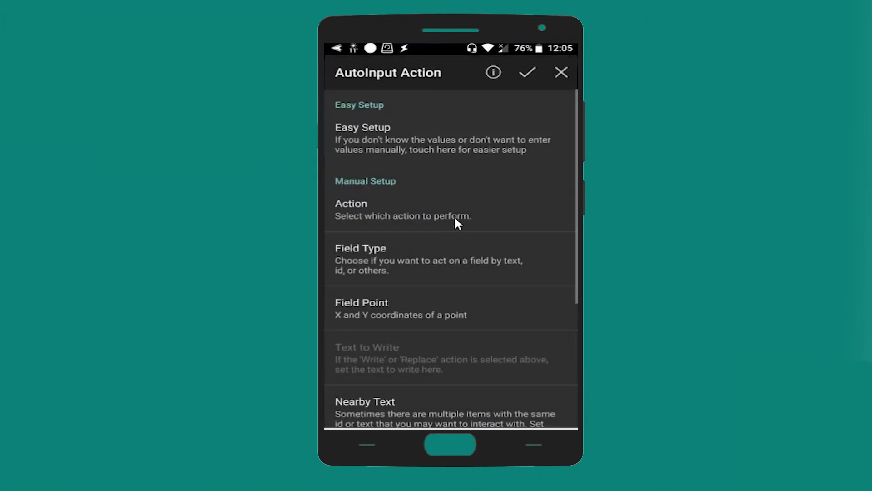
pyautogui.click(525, 76)
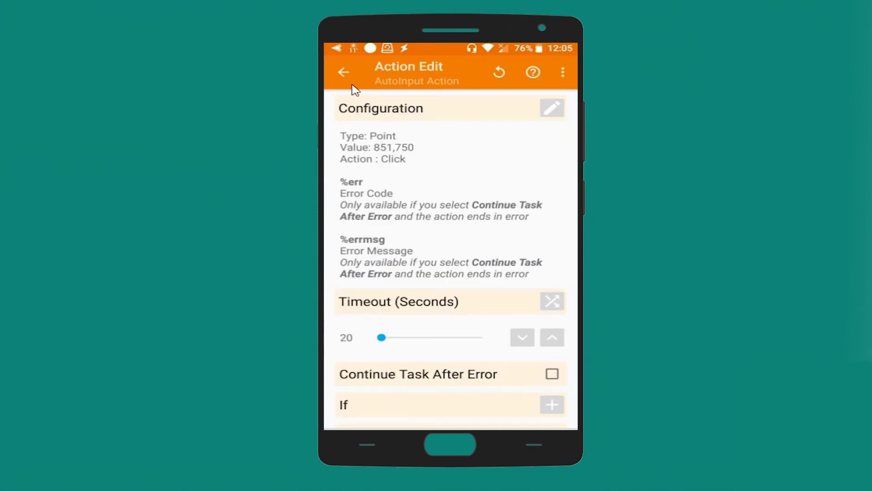
pyautogui.click(344, 73)
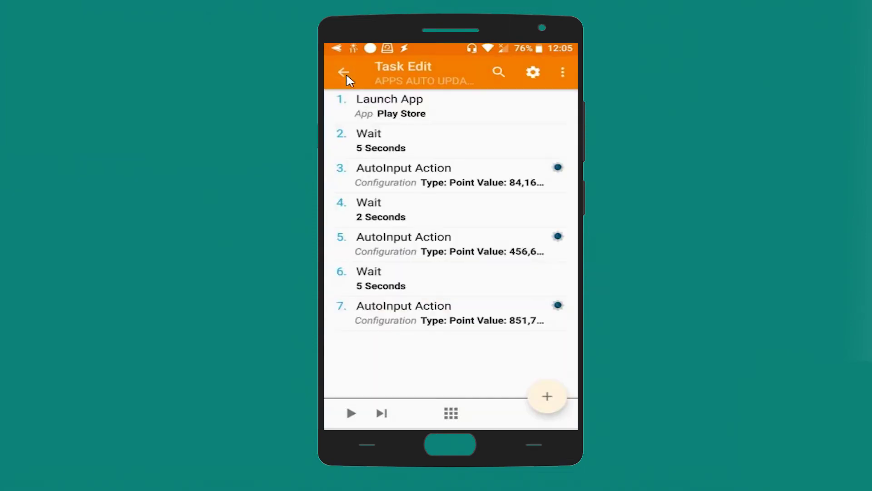
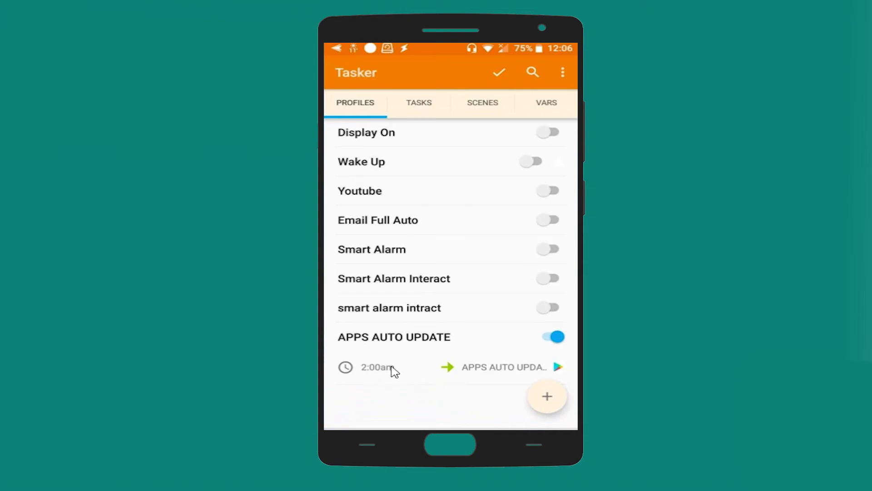
# - Review the action list of the task linked to the 2:00am APPS AUTO UPDATE profile and apply the Tasker changes
pyautogui.click(498, 370)
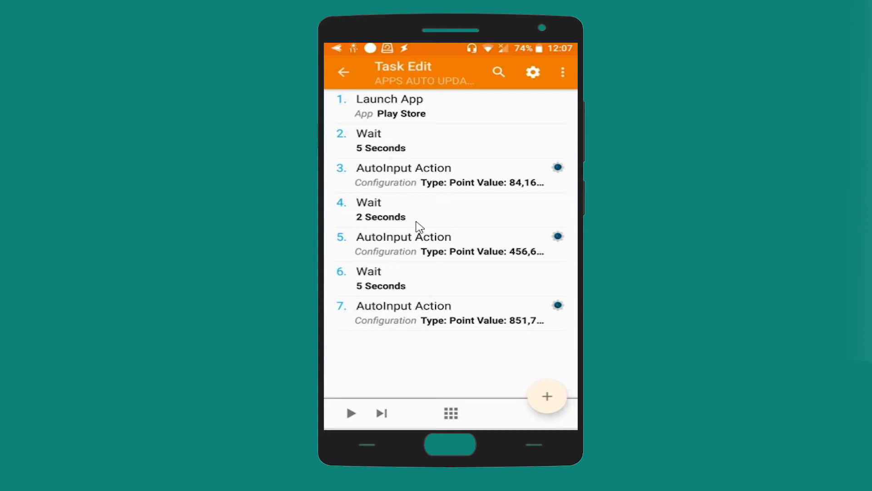
pyautogui.click(341, 73)
pyautogui.click(502, 72)
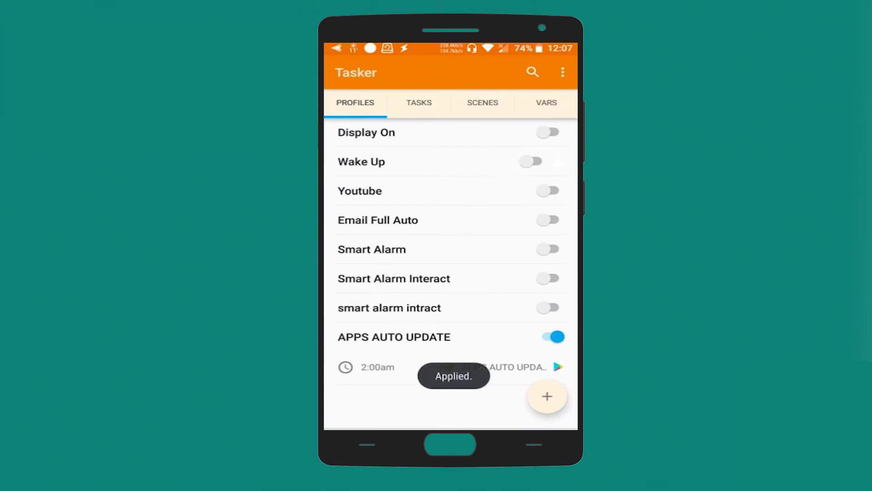
# - Switch to Play Store to check the pending updates in My apps & games, and clear all recent apps
pyautogui.press('Home')
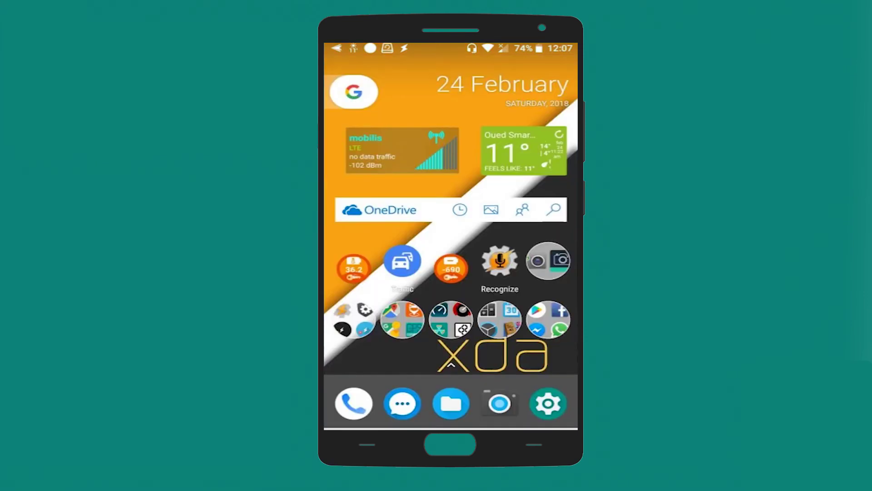
pyautogui.hotkey('alt', 'Tab')
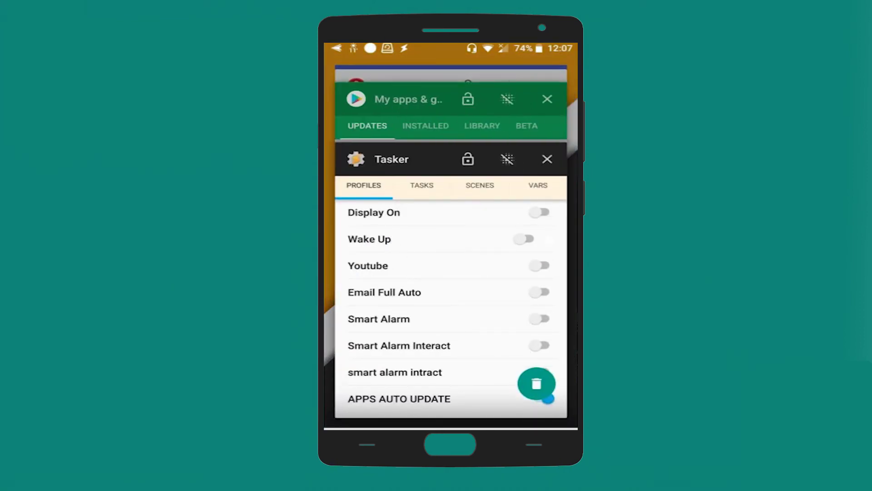
pyautogui.moveTo(392, 102); pyautogui.dragTo(460, 102)
pyautogui.click(414, 95)
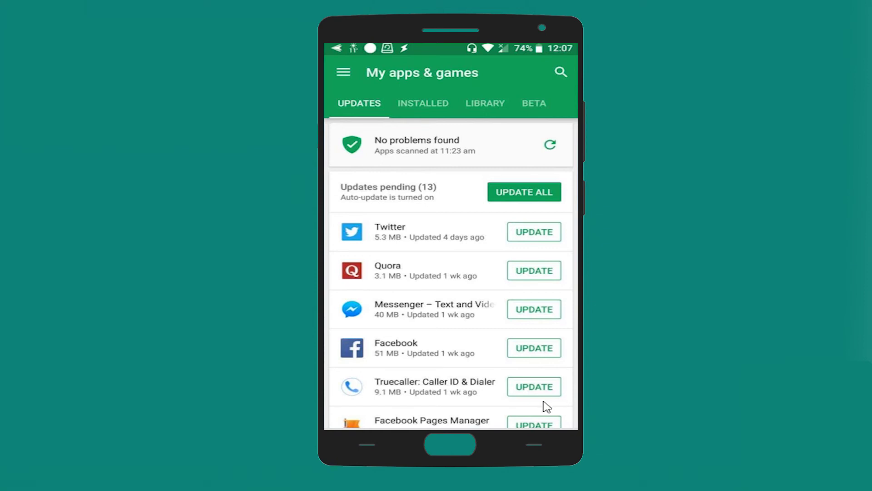
pyautogui.click(535, 444)
pyautogui.click(538, 385)
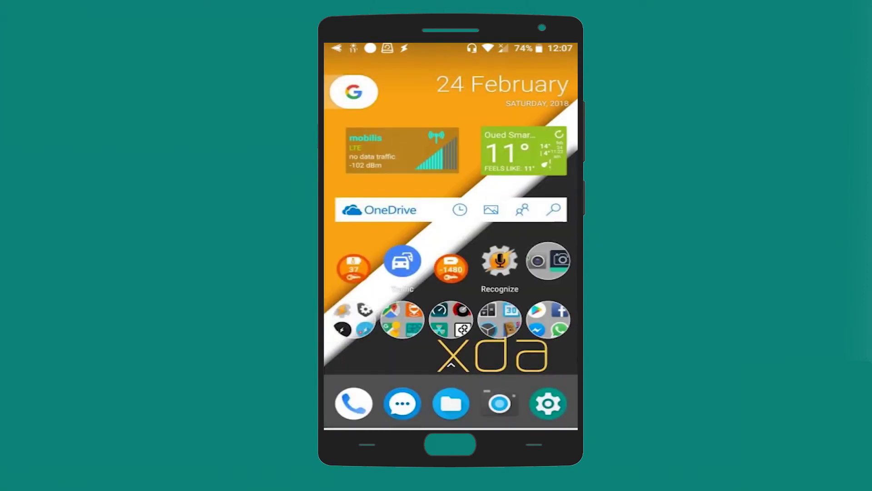
# - Reopen Tasker, open the task linked to the APPS AUTO UPDATE profile, and run it as a test
pyautogui.click(360, 332)
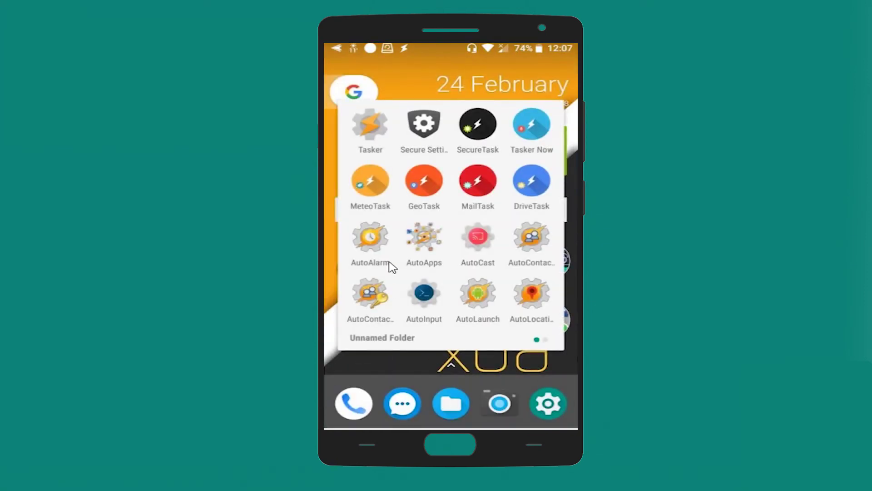
pyautogui.click(367, 128)
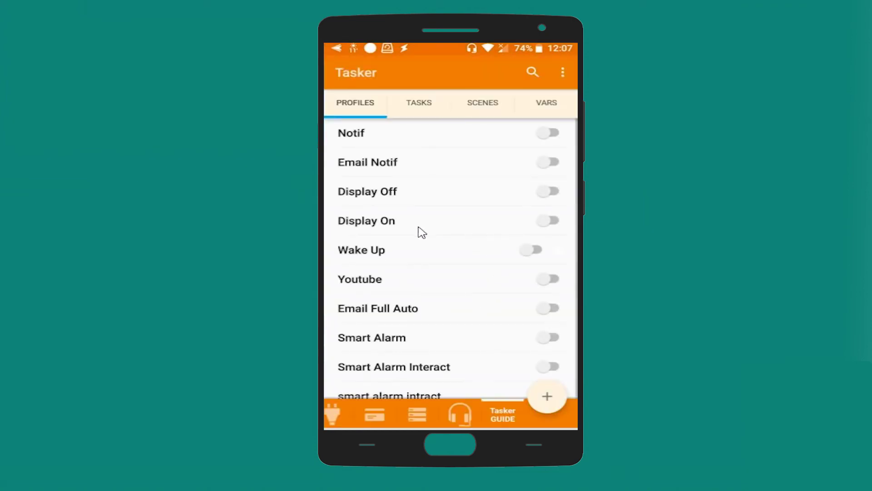
pyautogui.moveTo(423, 362); pyautogui.dragTo(412, 127)
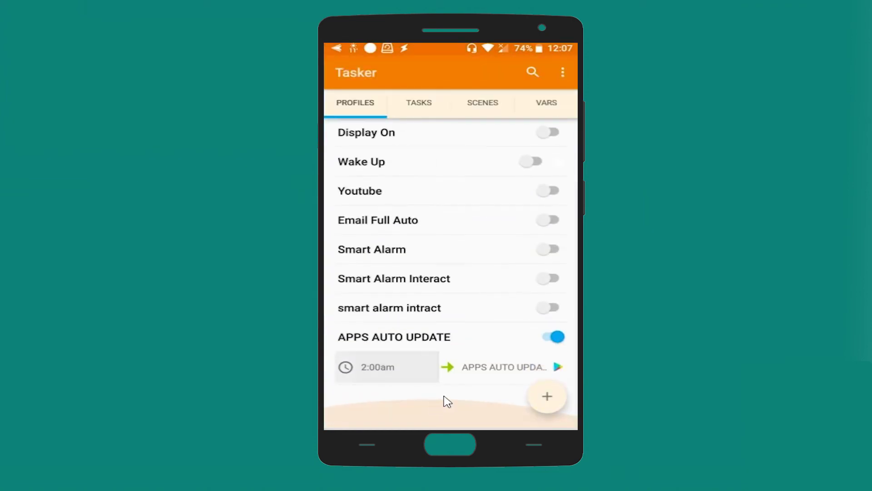
pyautogui.click(483, 363)
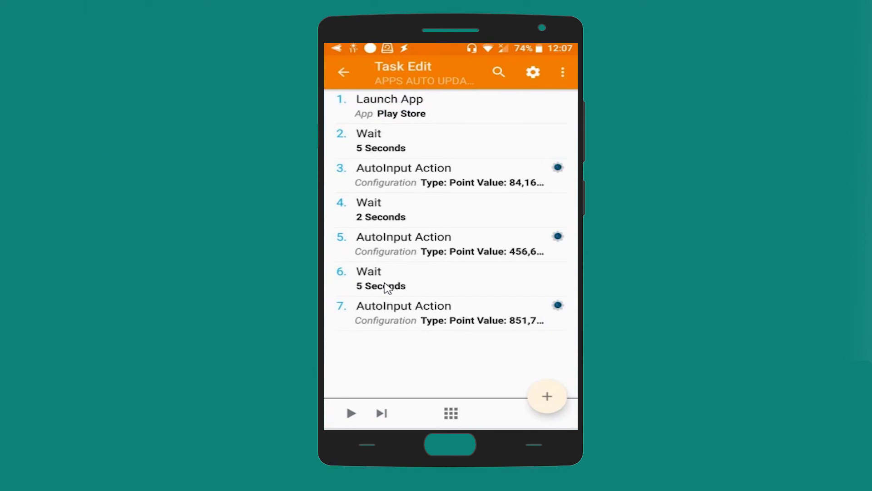
pyautogui.click(352, 413)
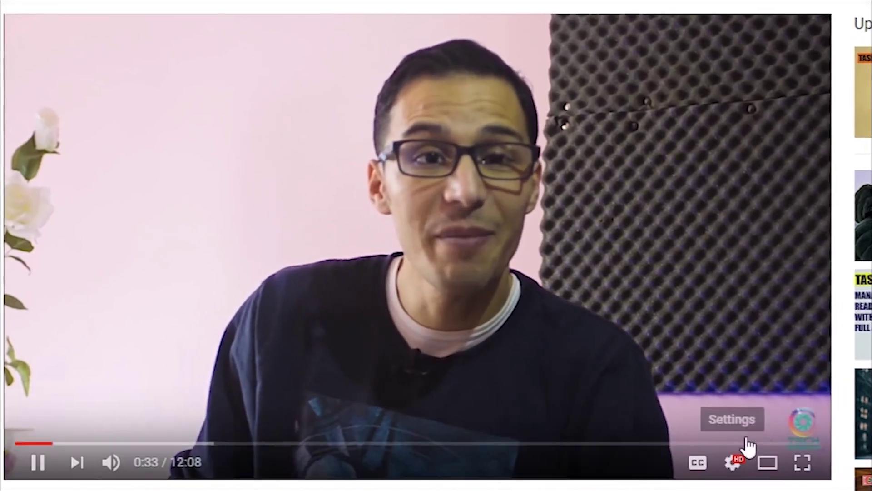
pyautogui.moveTo(791, 440)
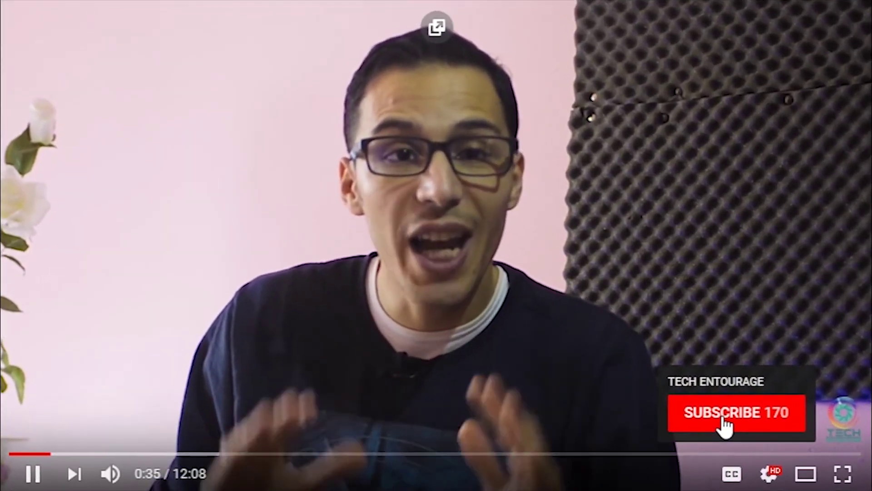